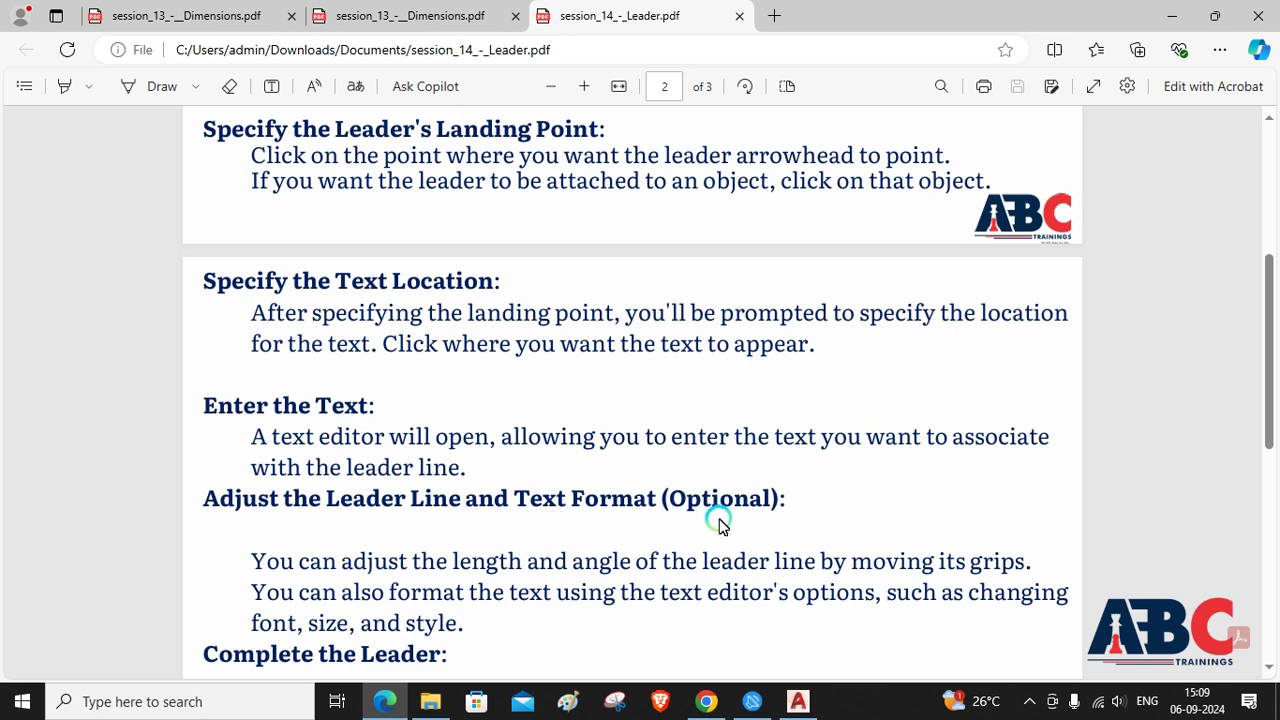
Read the remaining leader instructions in session_14_-_Leader.pdf, from specifying the text location to the annotated example on page 3
scroll(716, 527, "down", 5)
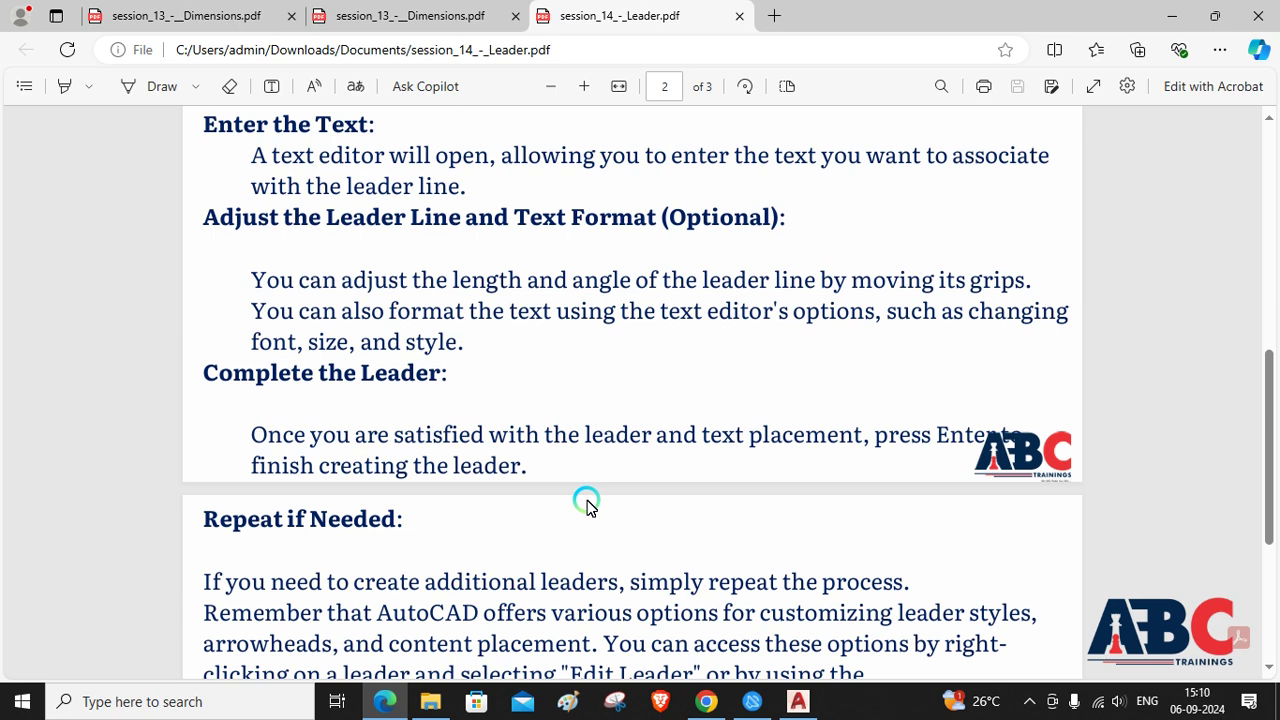
scroll(555, 416, "down", 3)
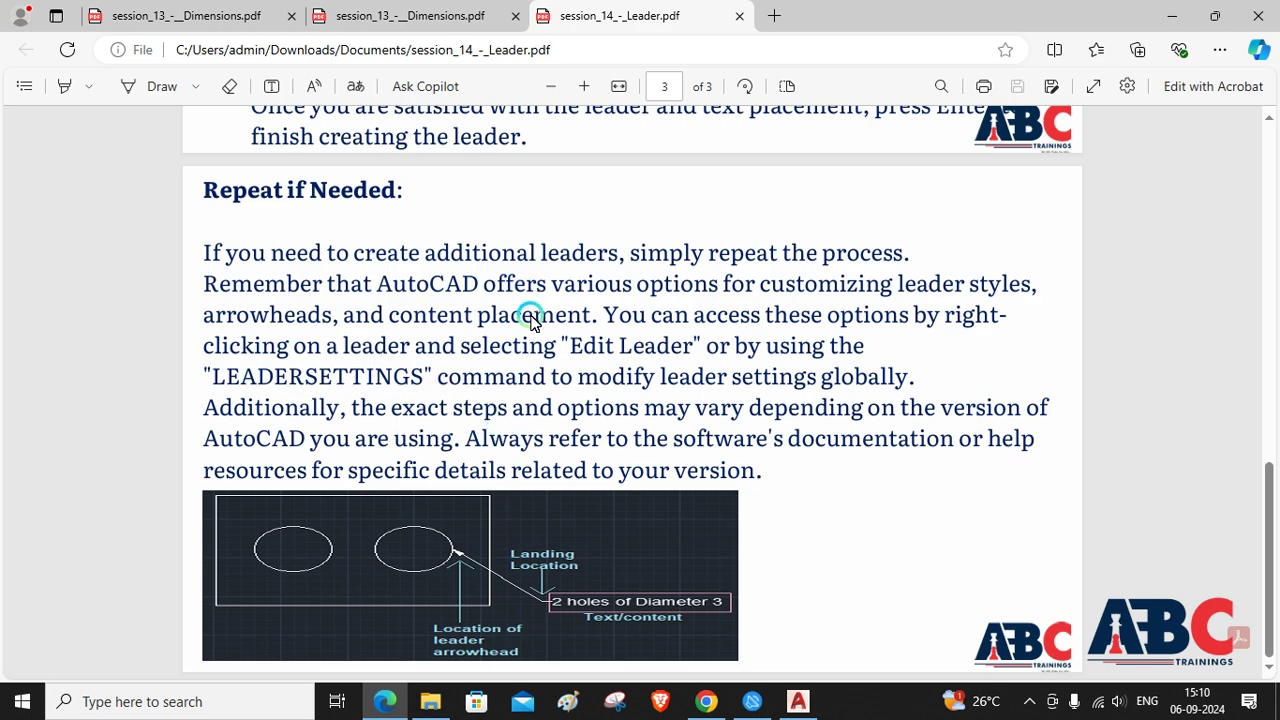
Switch to AutoCAD and draw a wide horizontal rectangle in the middle of Drawing1 as the plate outline
left_click(798, 701)
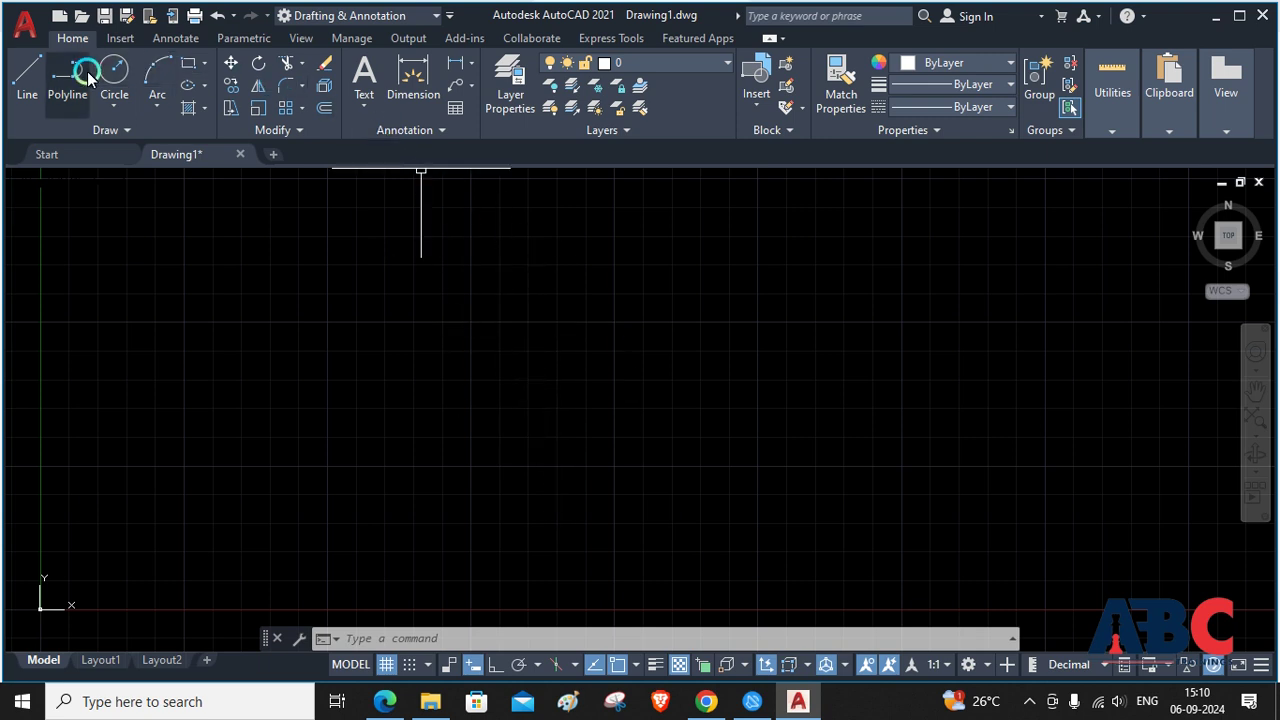
left_click(182, 64)
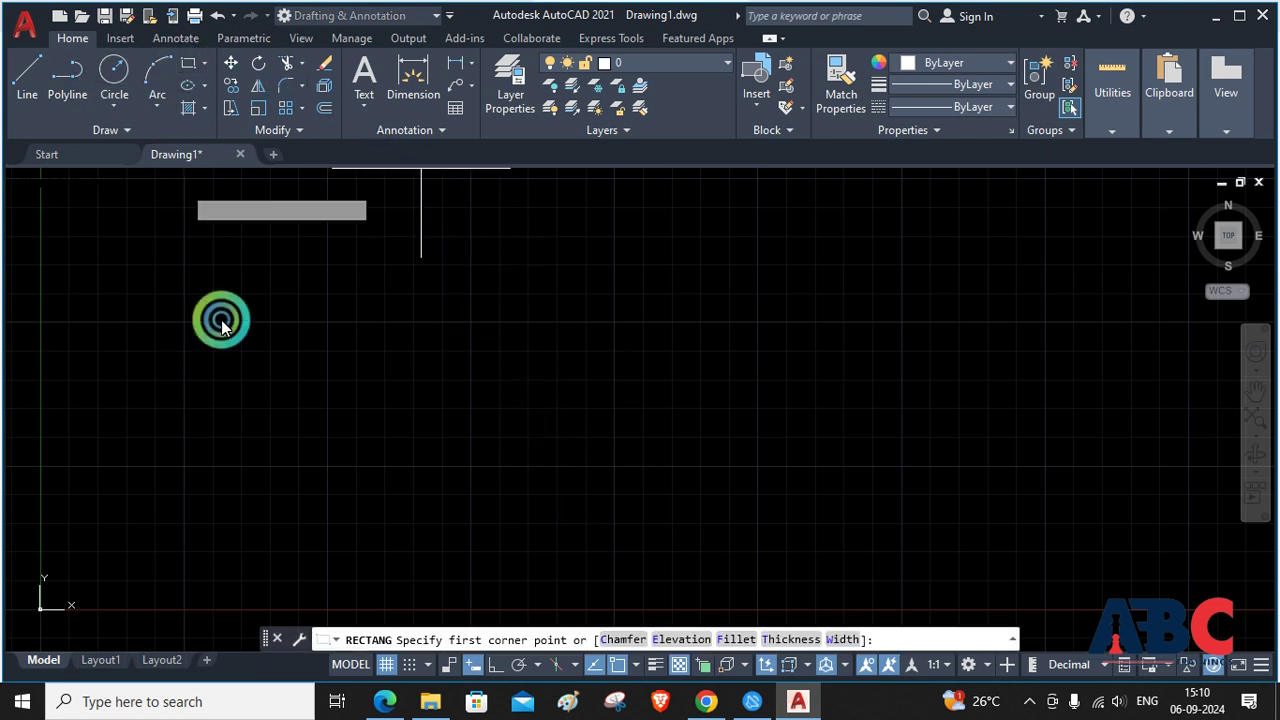
left_click(327, 327)
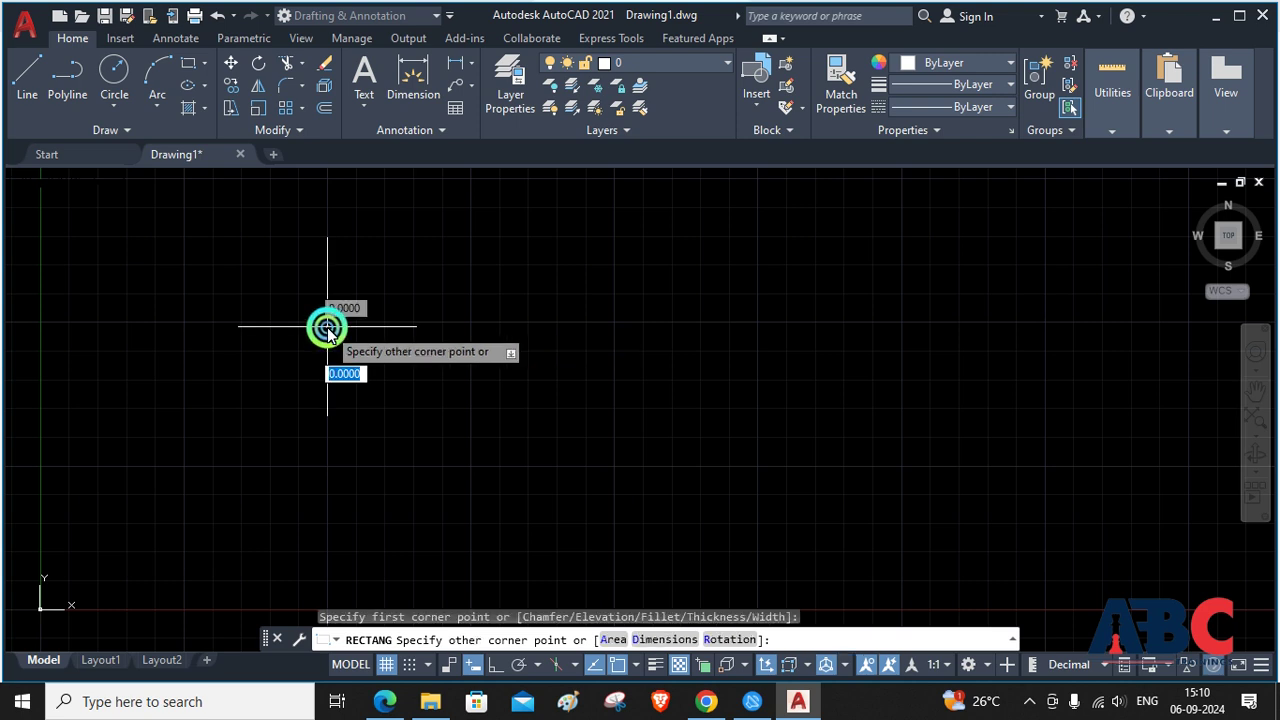
left_click(757, 463)
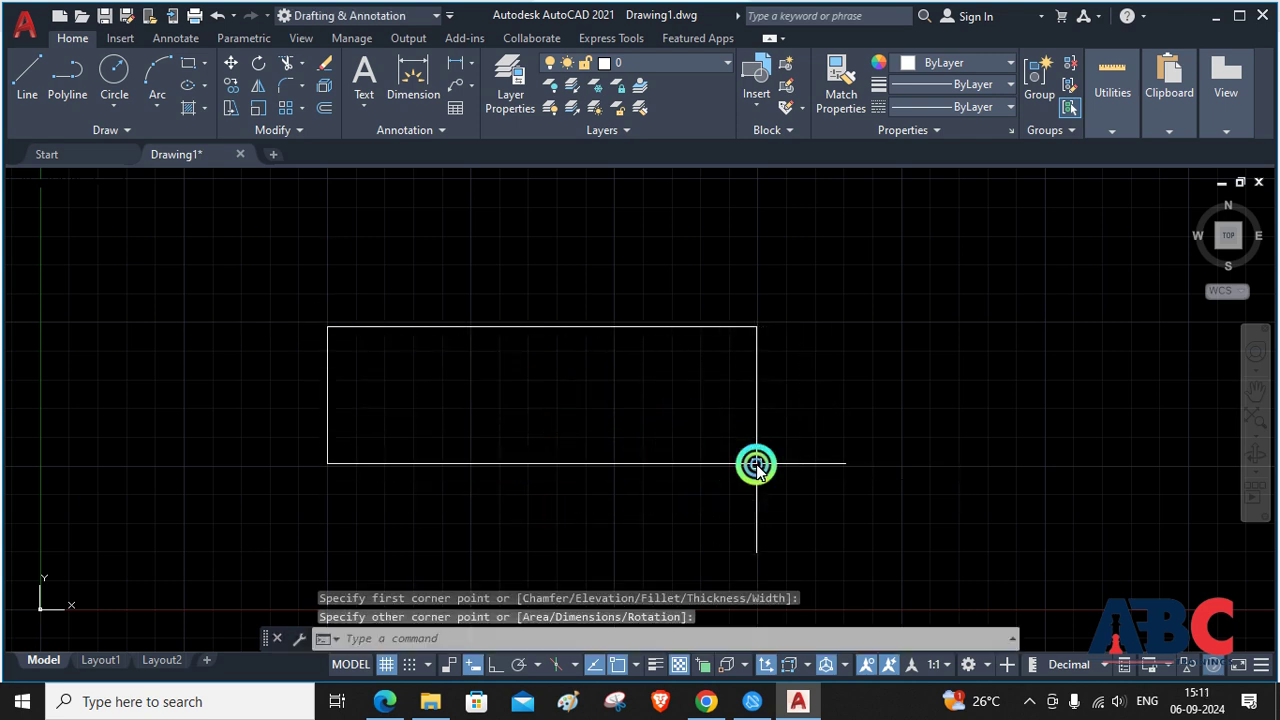
Draw a circle with a radius of about 13.9 inside the left part of the rectangle
left_click(120, 80)
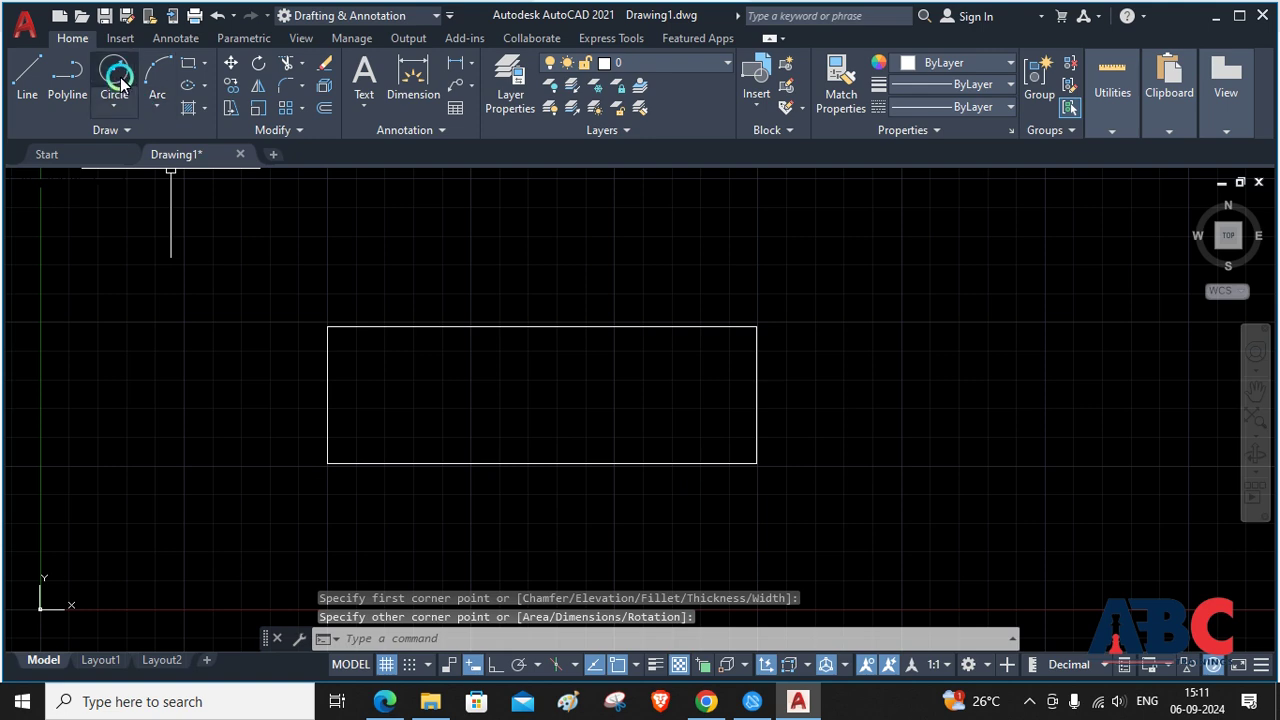
left_click(116, 74)
left_click(116, 74)
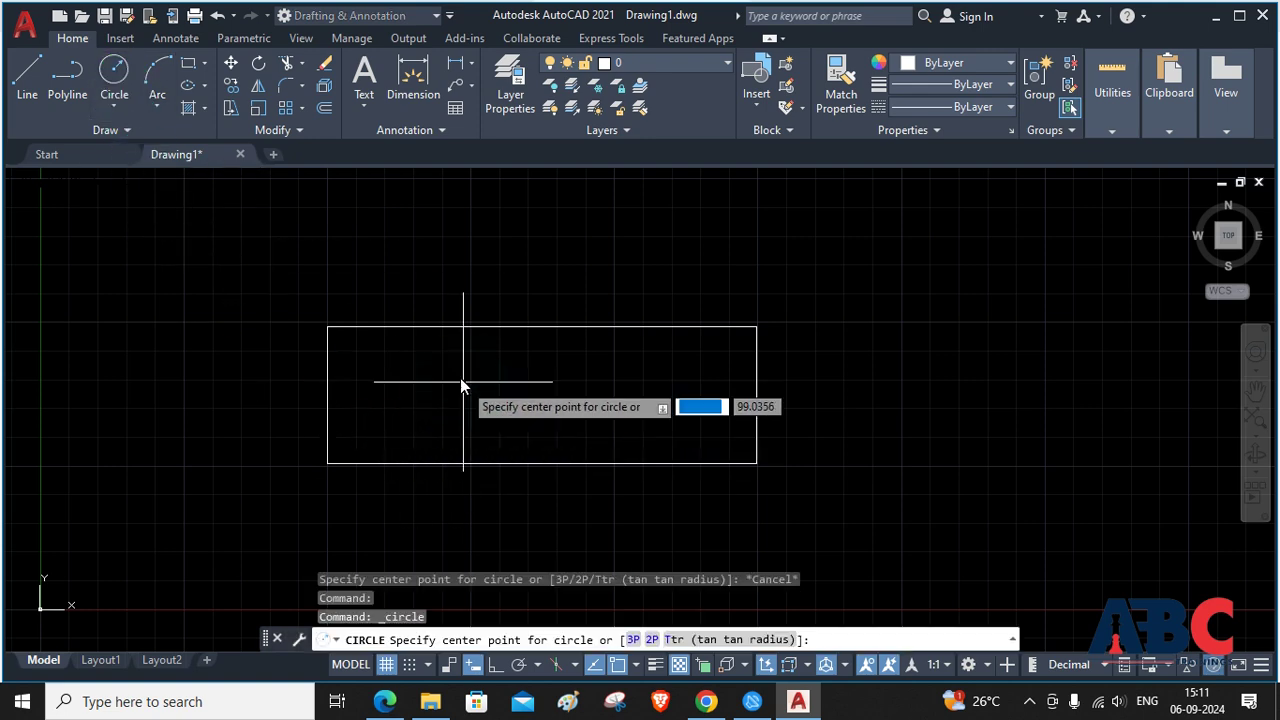
left_click(411, 389)
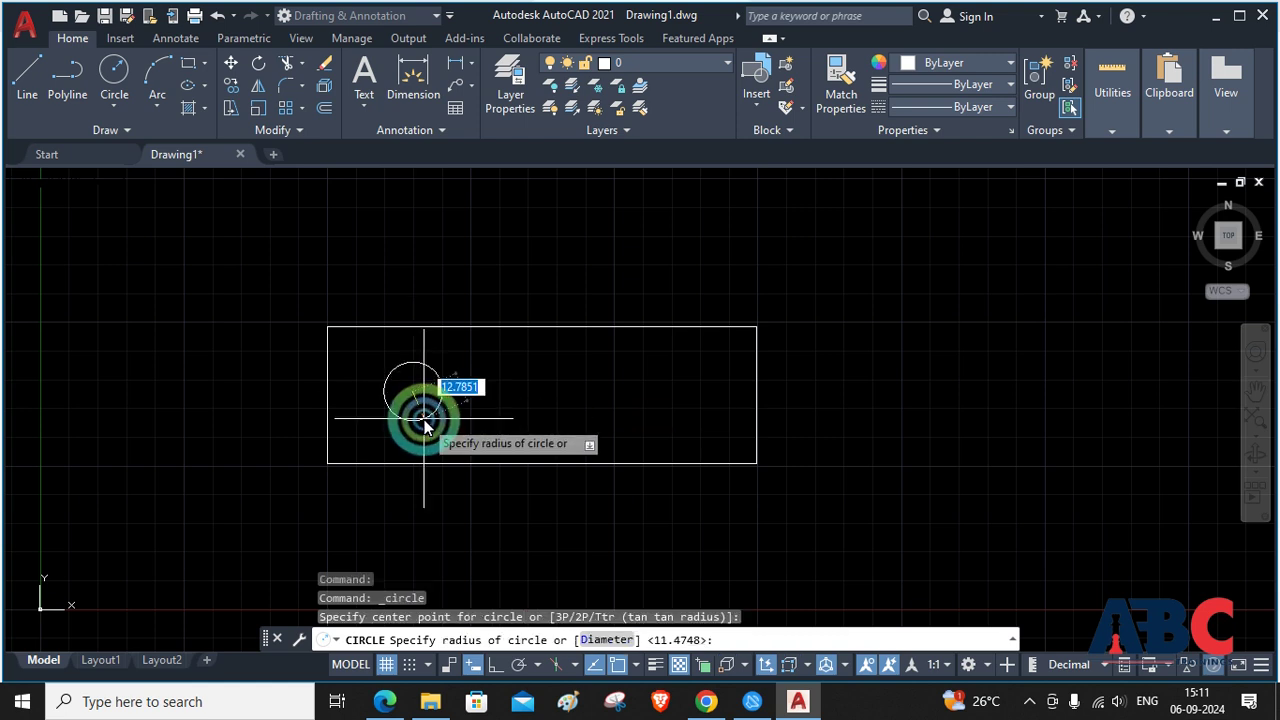
left_click(424, 423)
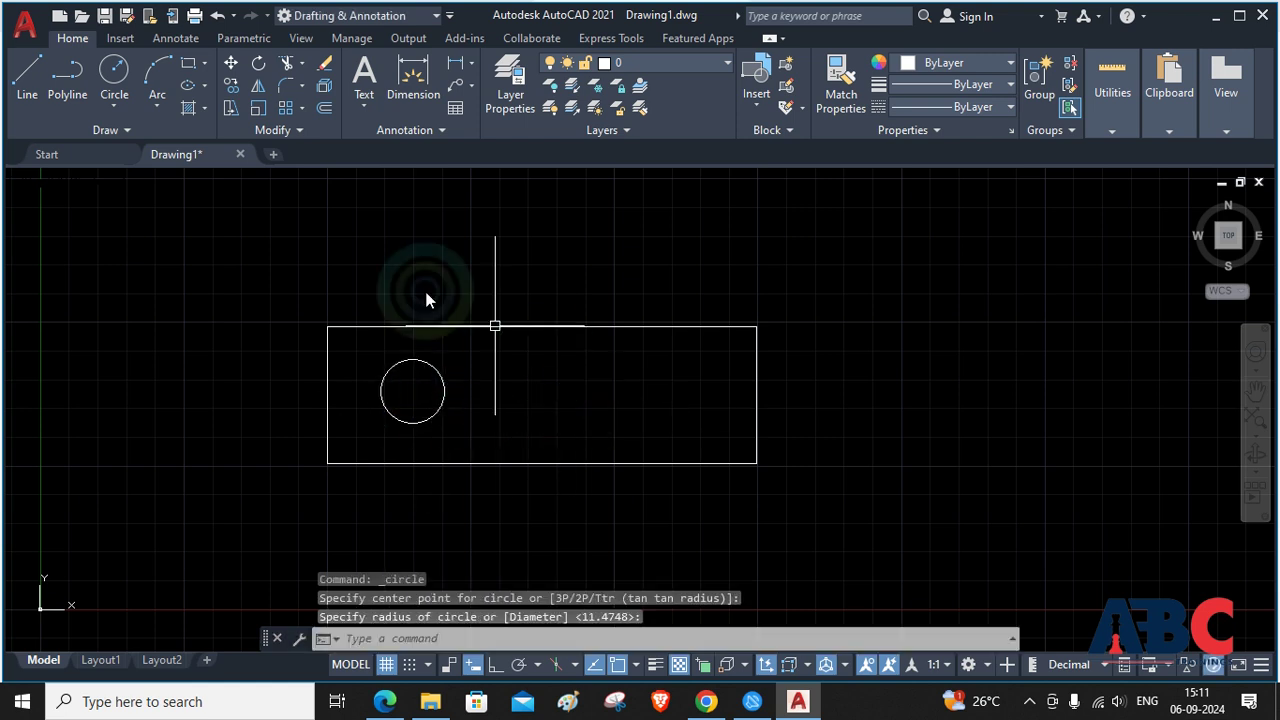
Draw a second, slightly larger circle inside the right part of the rectangle, level with the first one
left_click(110, 74)
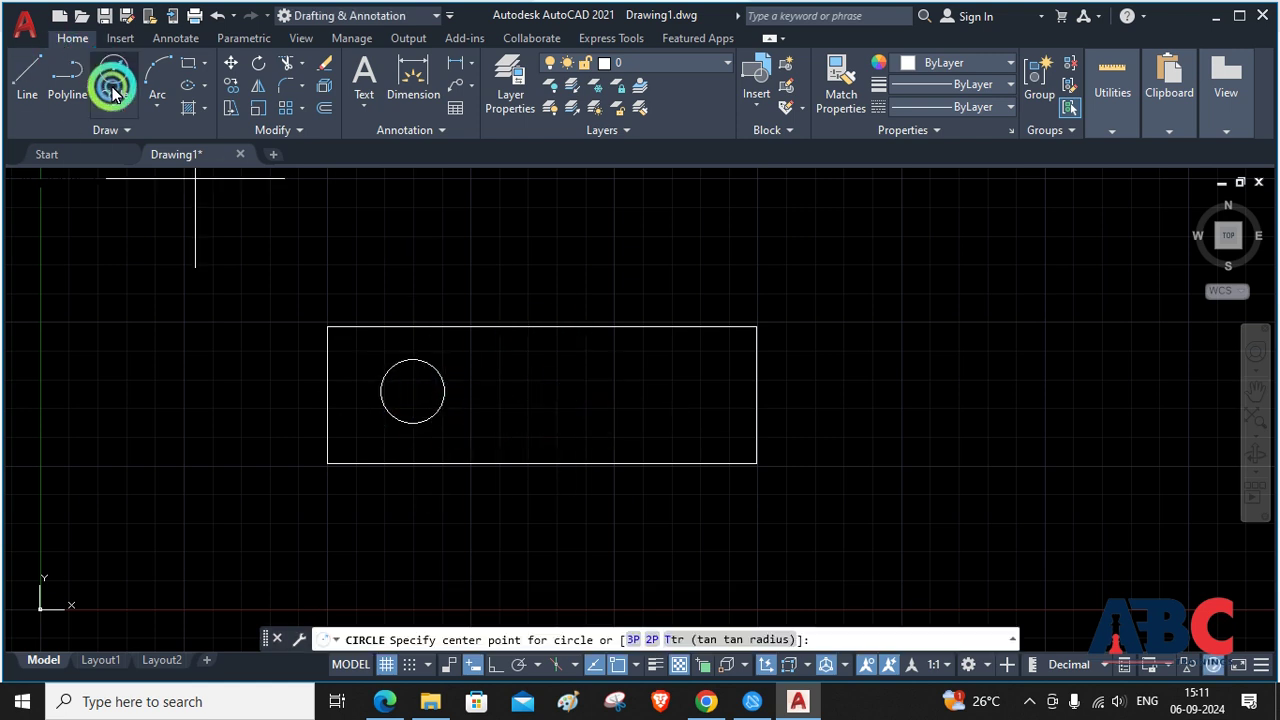
left_click(676, 394)
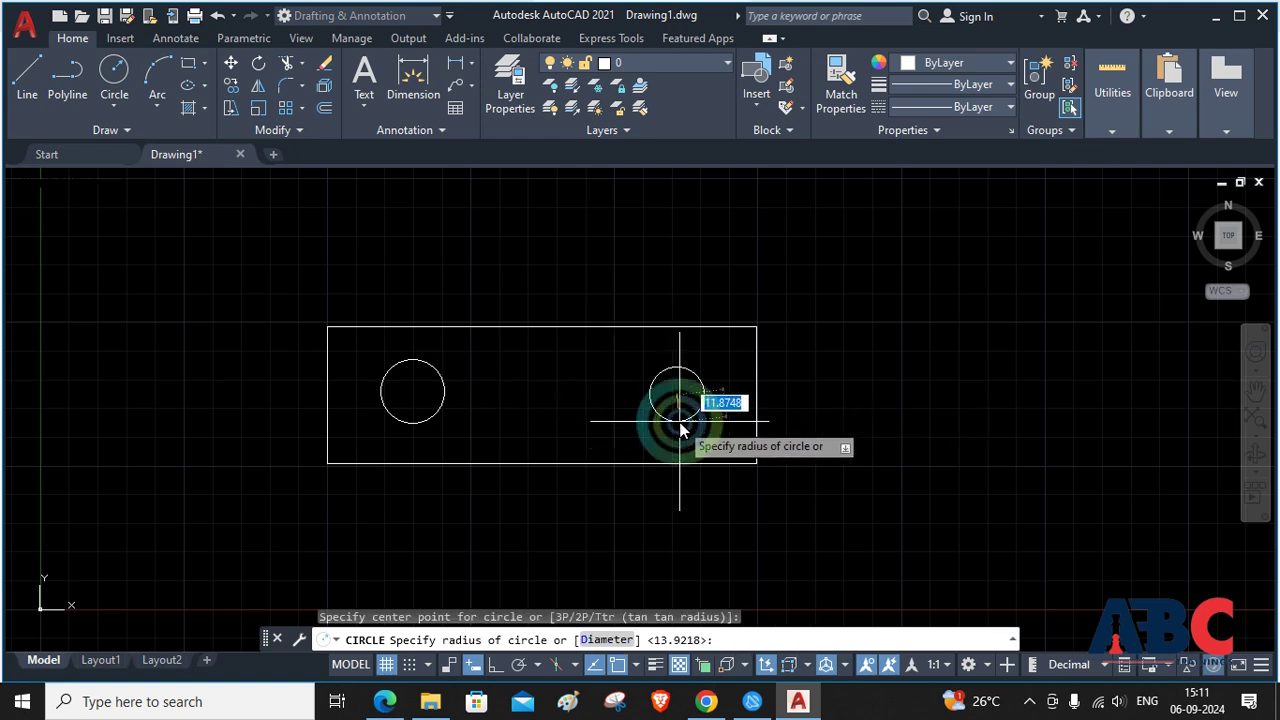
left_click(680, 430)
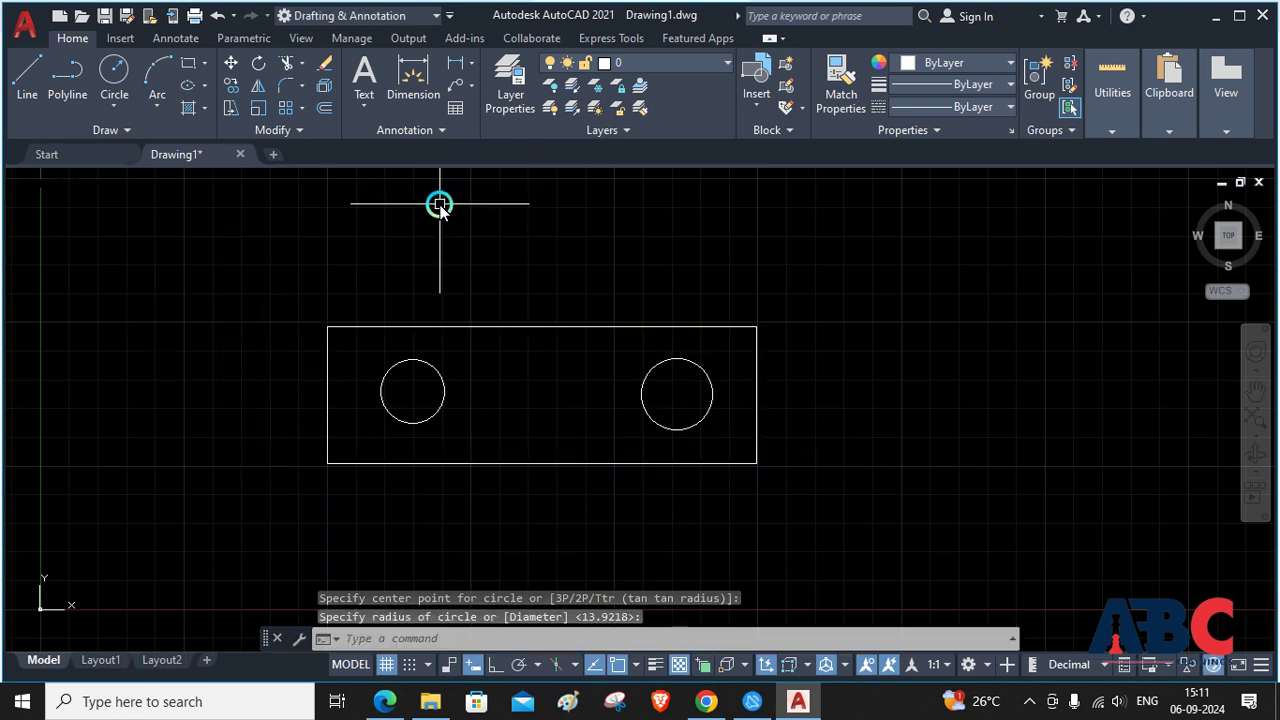
key("Escape")
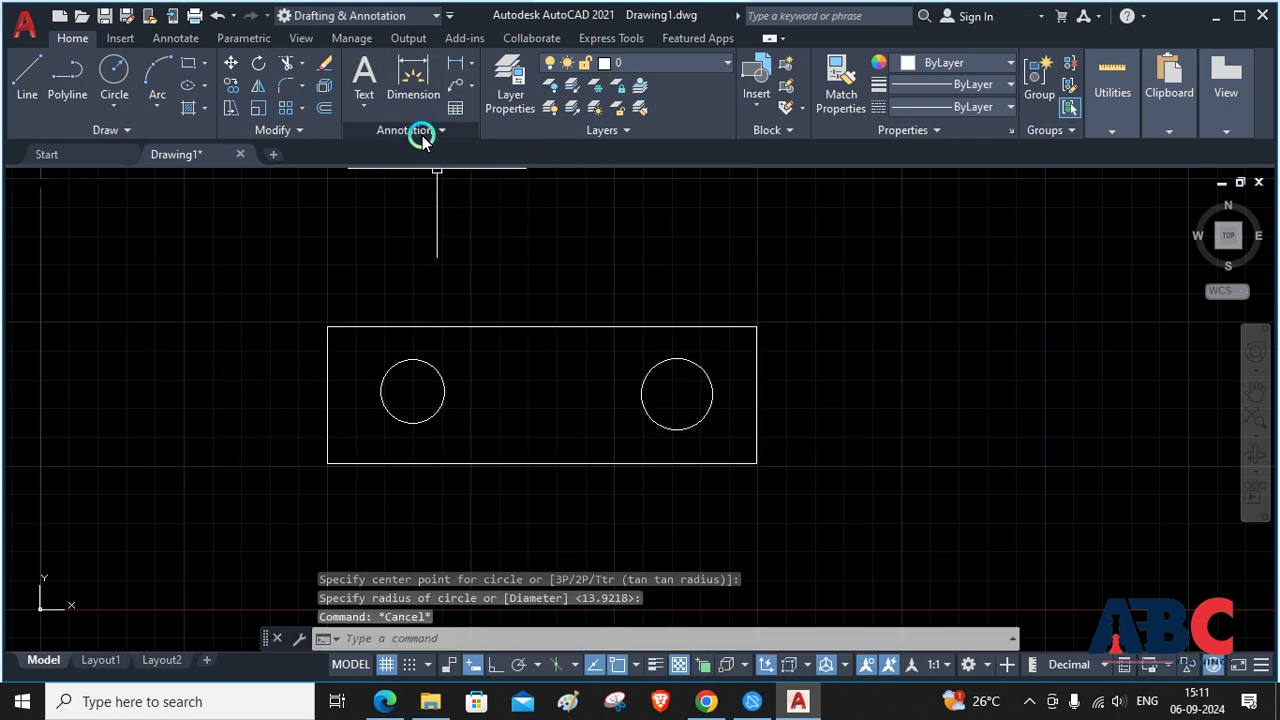
Place a multileader with its arrowhead on the right circle's upper-right edge and its landing outside the plate's upper-right corner
left_click(472, 86)
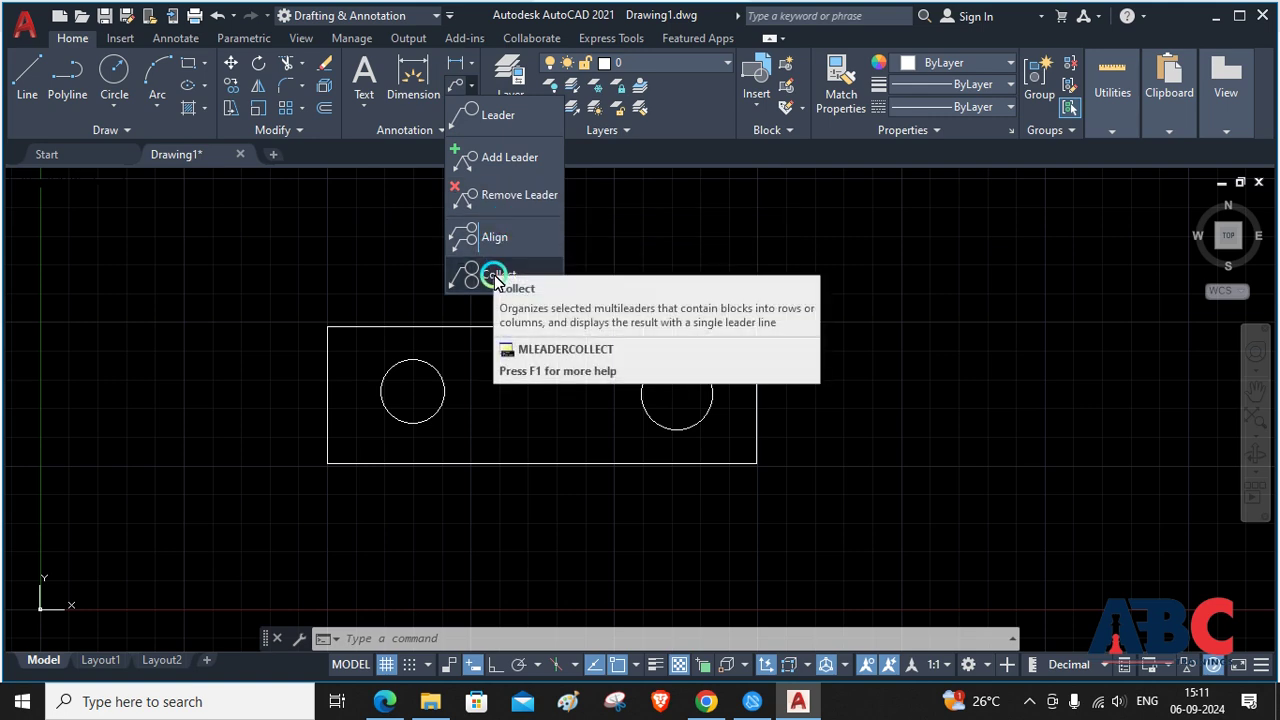
left_click(501, 119)
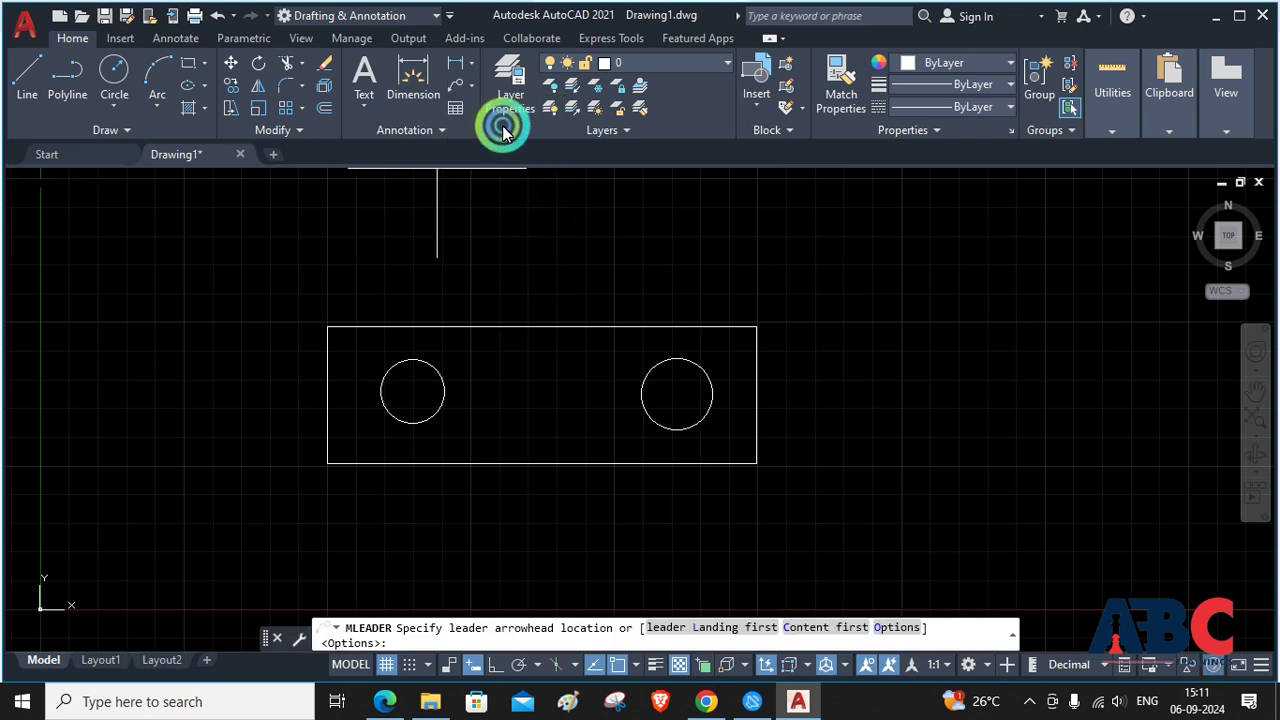
left_click(703, 373)
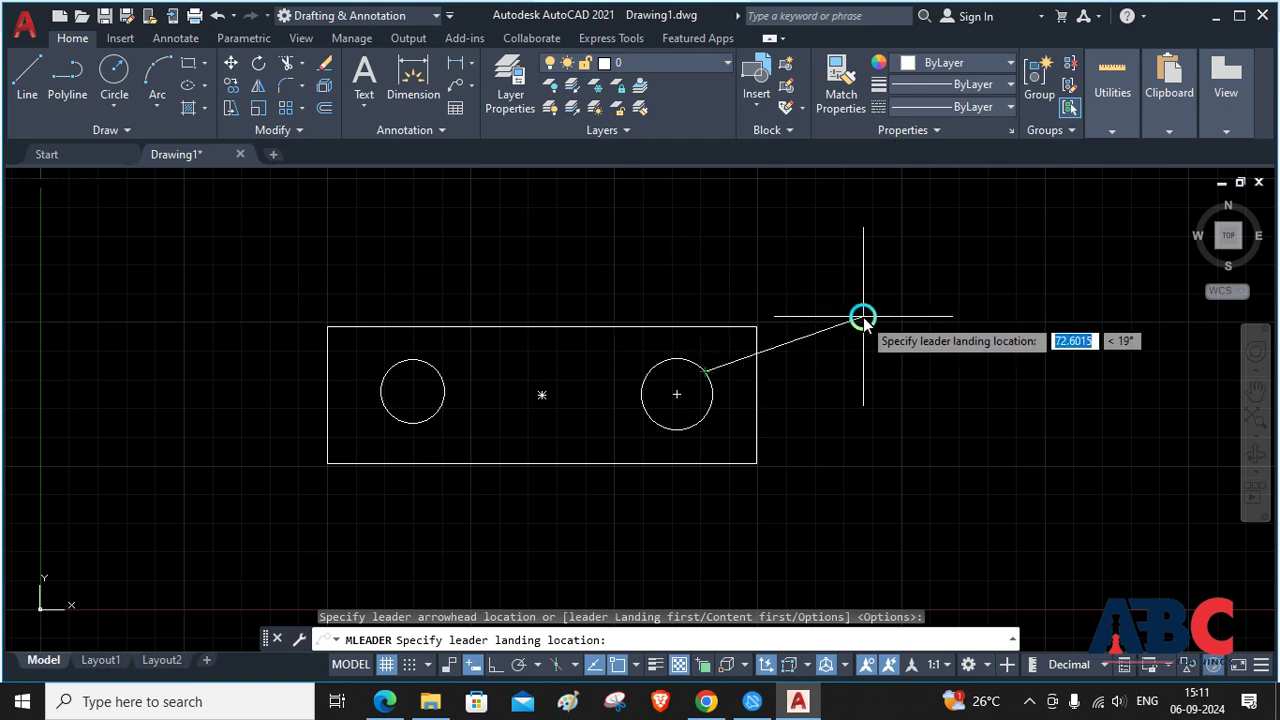
left_click(822, 330)
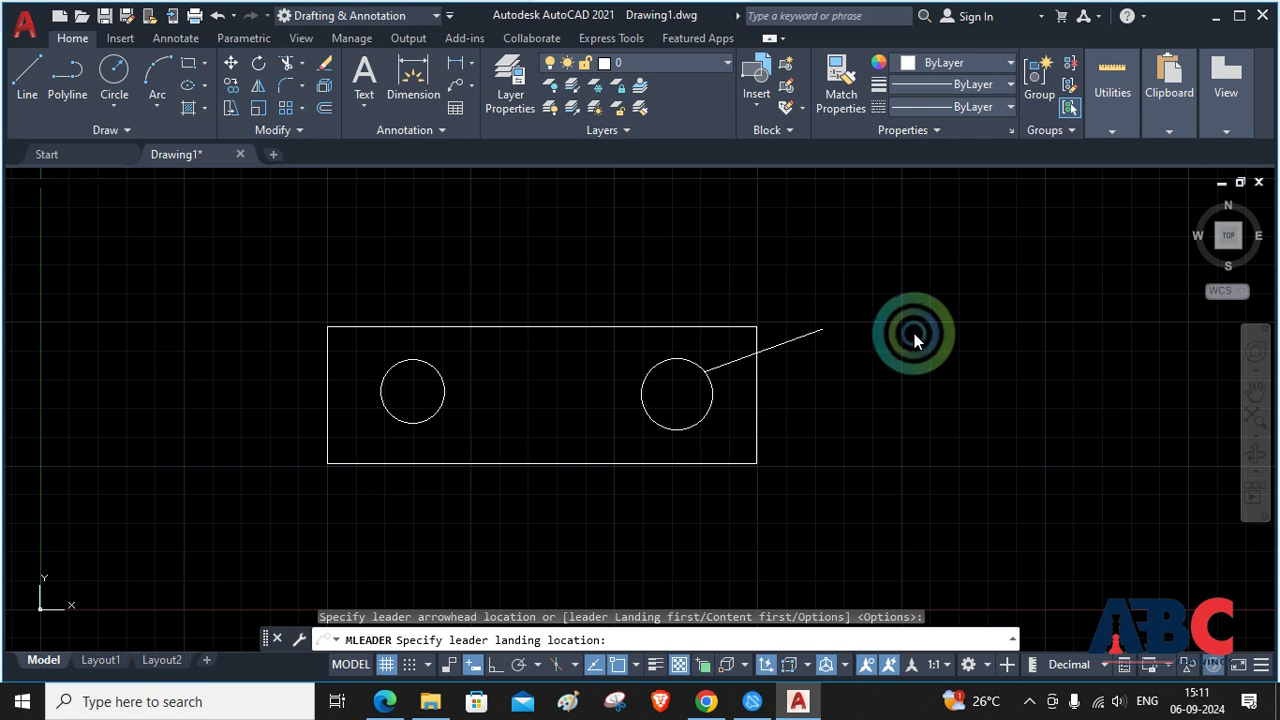
left_click(822, 343)
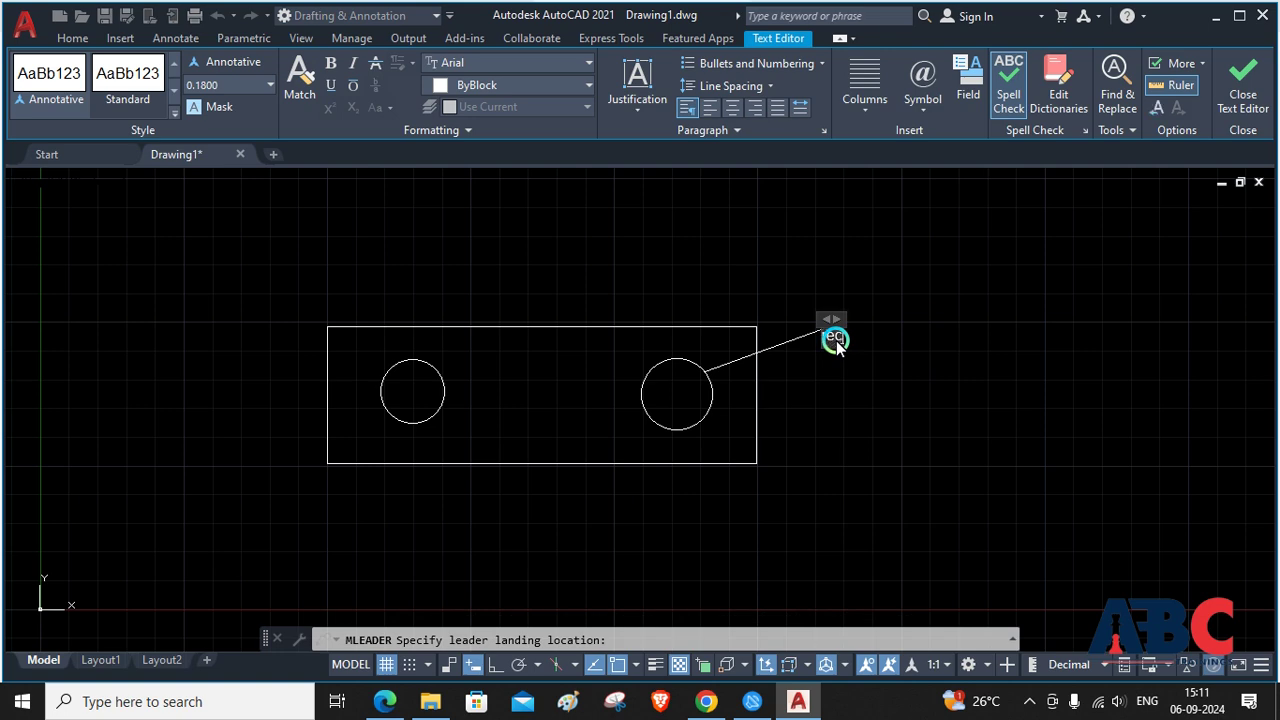
Enter "rectangular plate with 2 holes" as the leader's text and finish the leader
type("Rectangular plate")
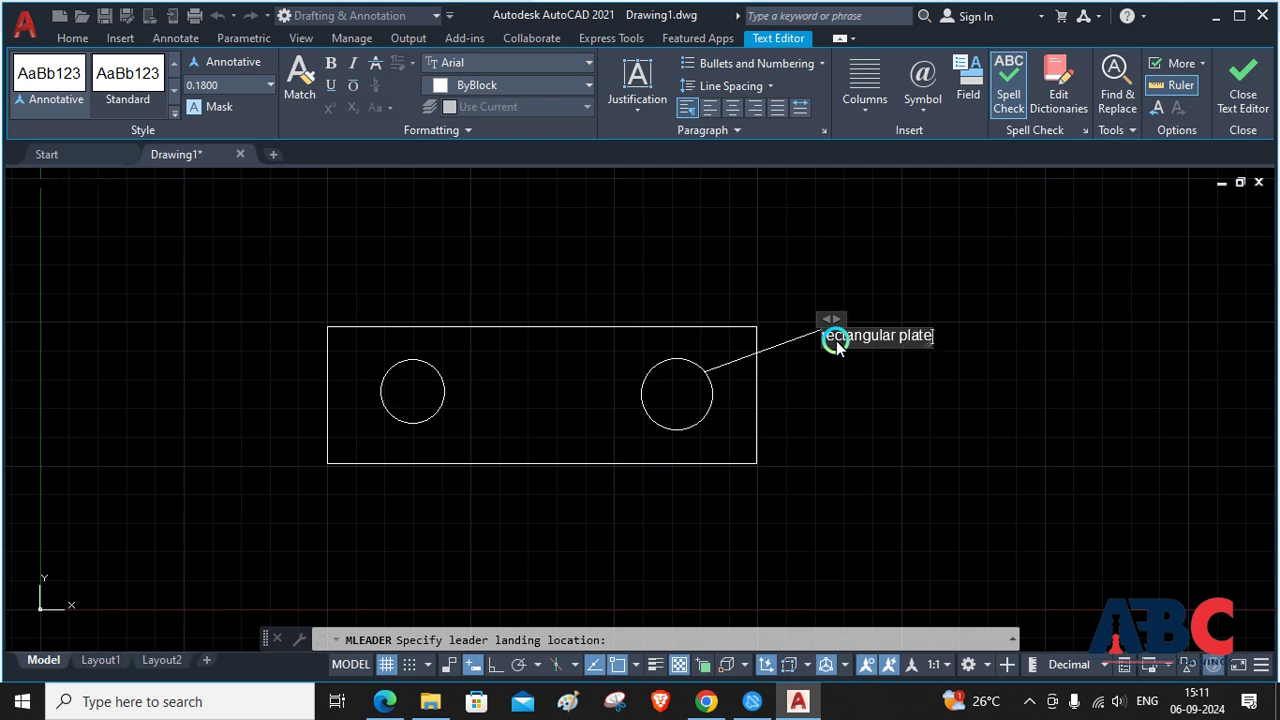
type(" with ")
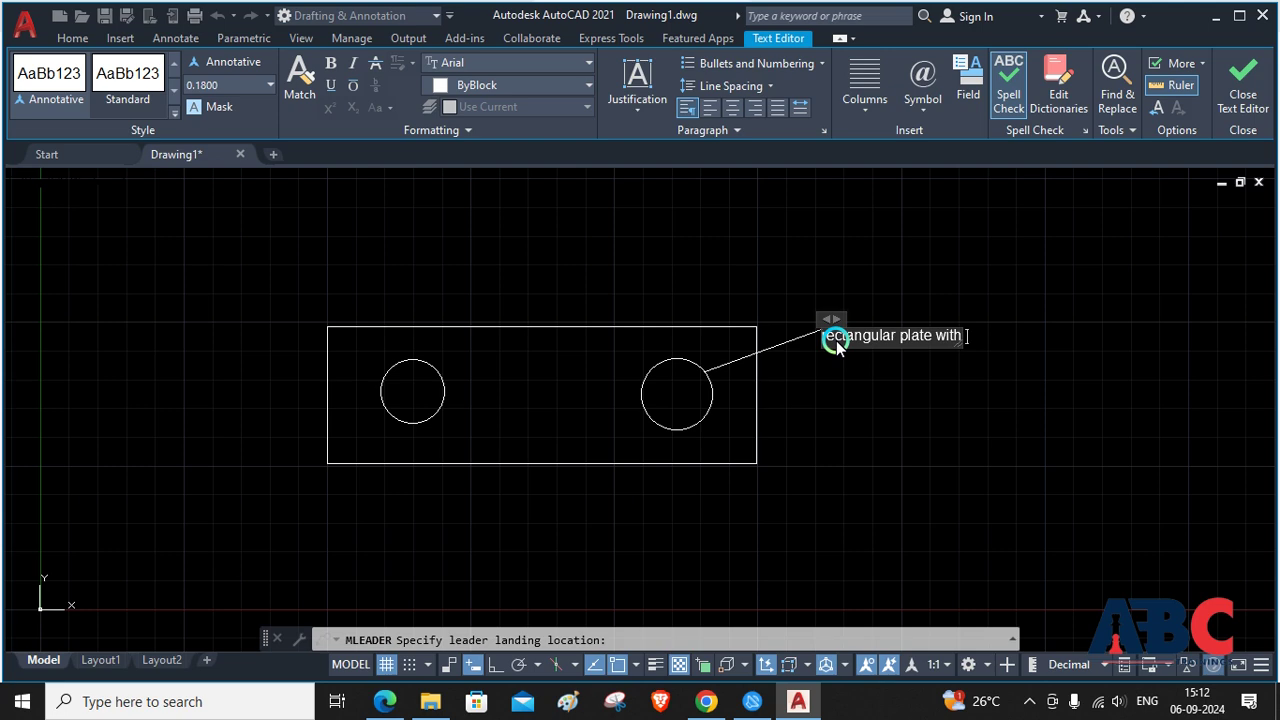
type(" 2 holes")
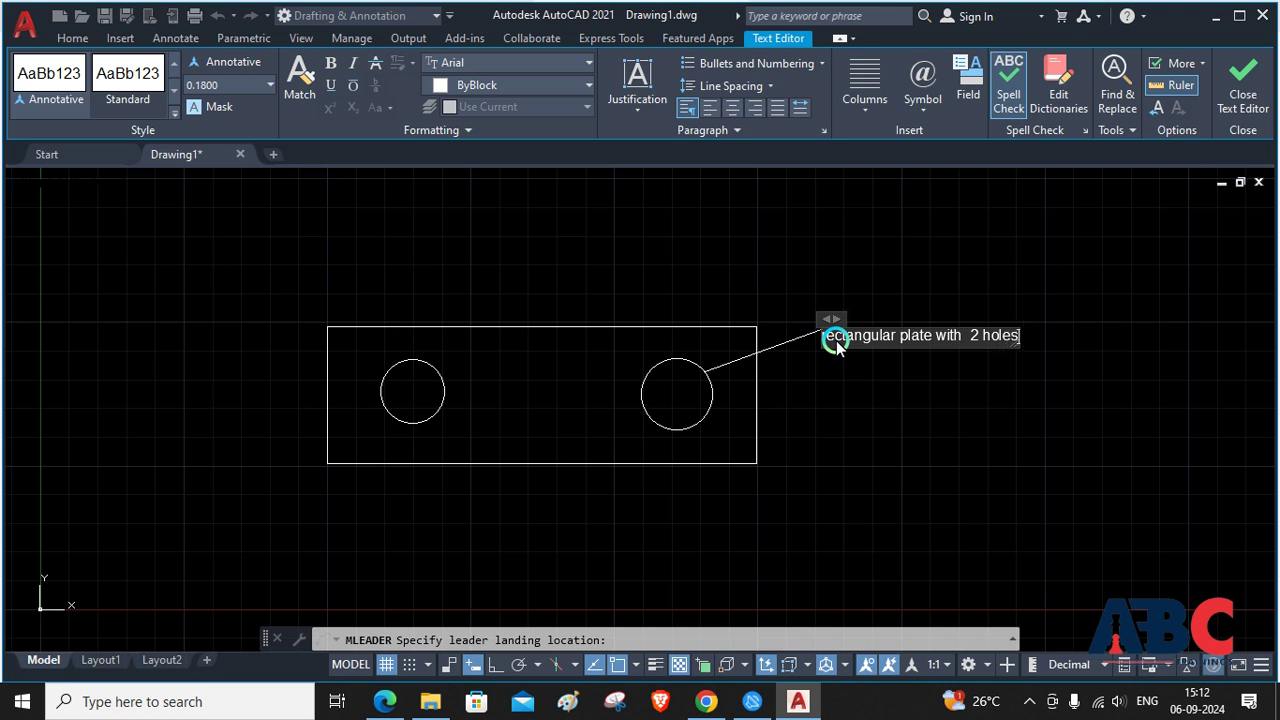
key("Return")
left_click(840, 393)
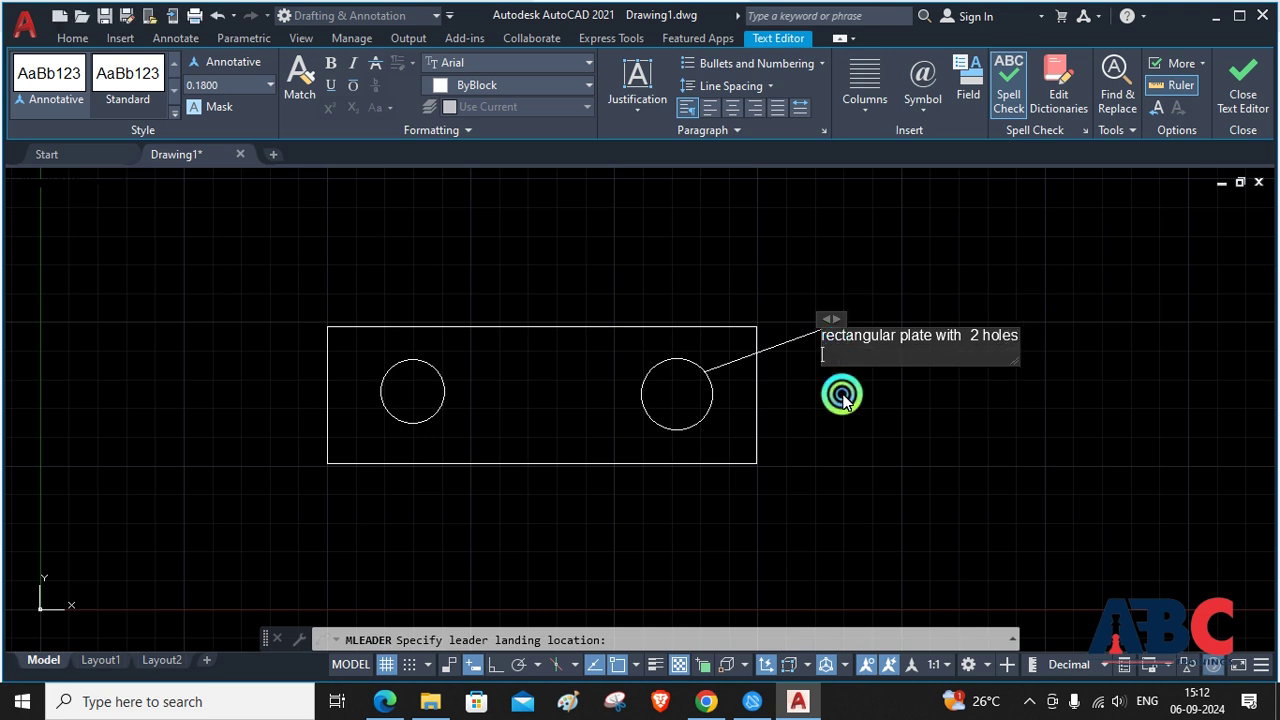
Review the Display settings in the Options dialog, including crosshair size and fade control, and close the dialog
scroll(825, 331, "up", 12)
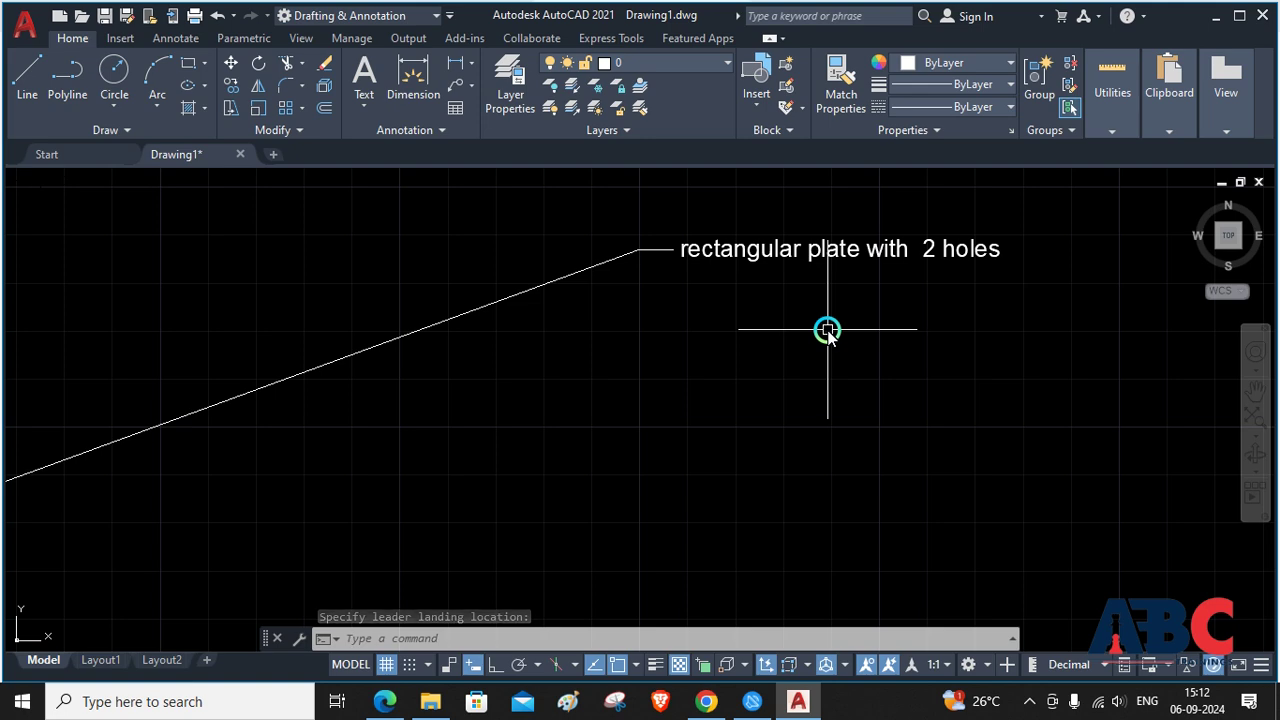
right_click(800, 250)
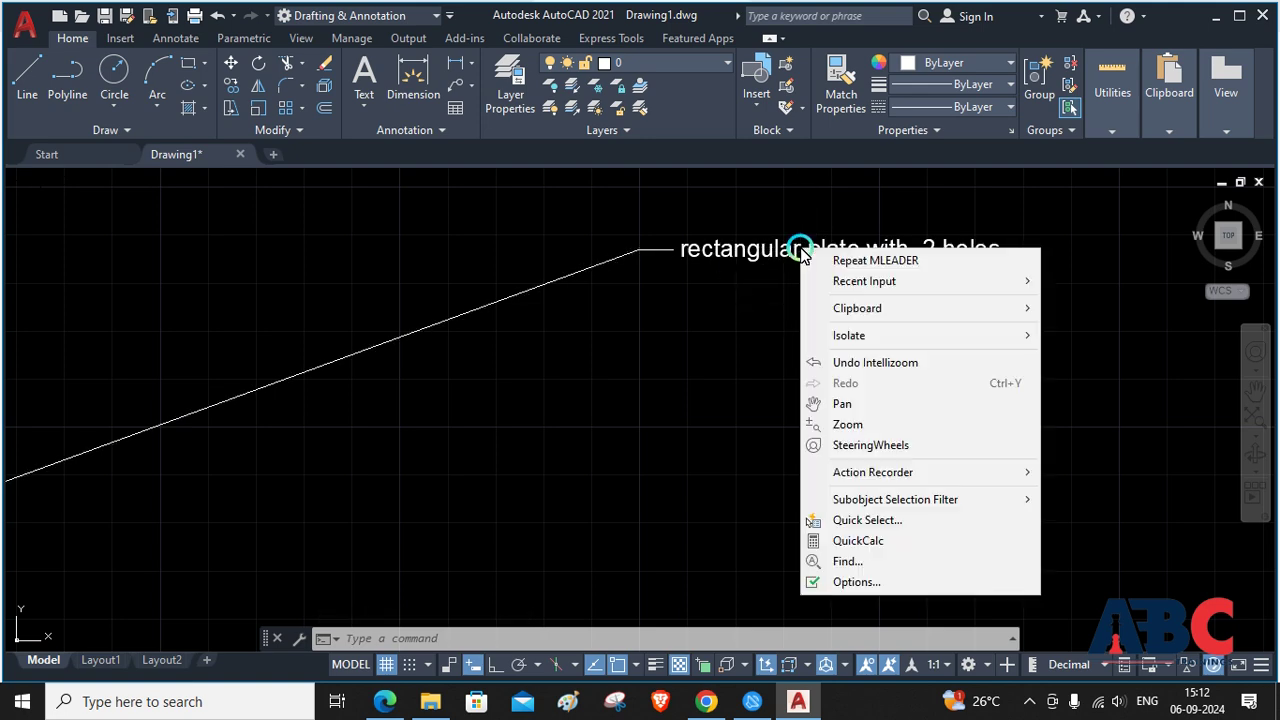
left_click(862, 583)
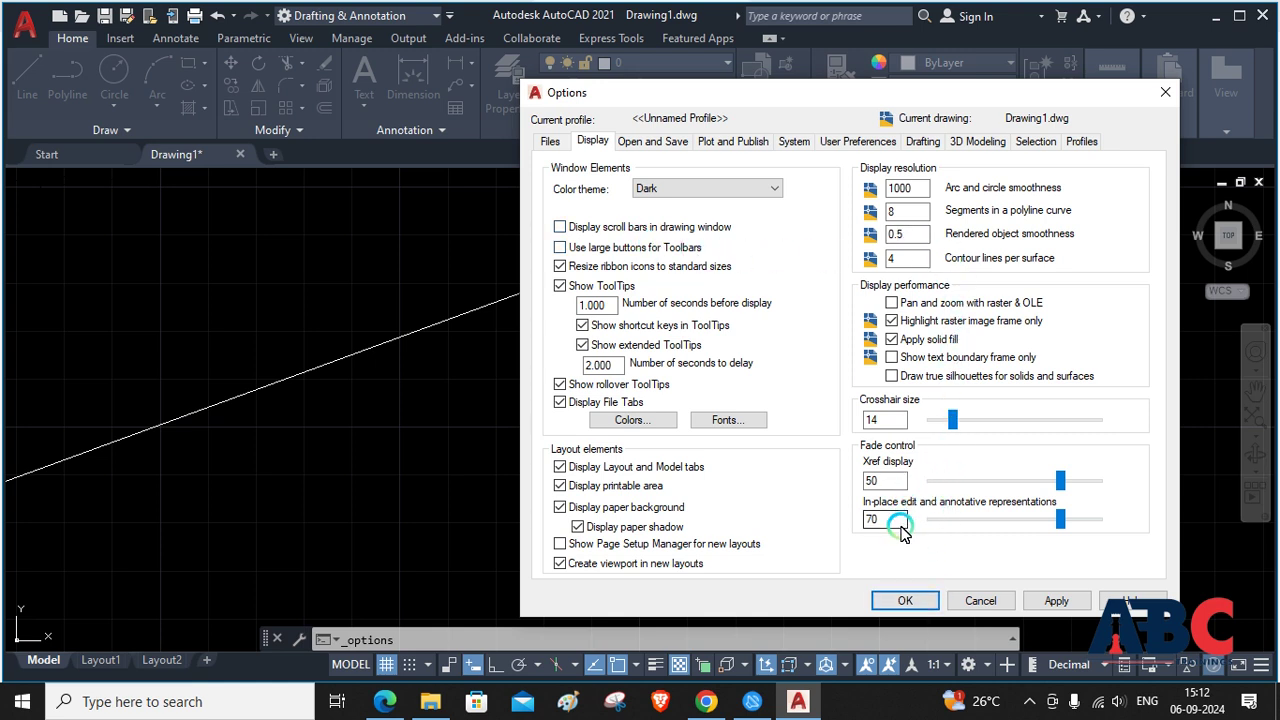
left_click(903, 598)
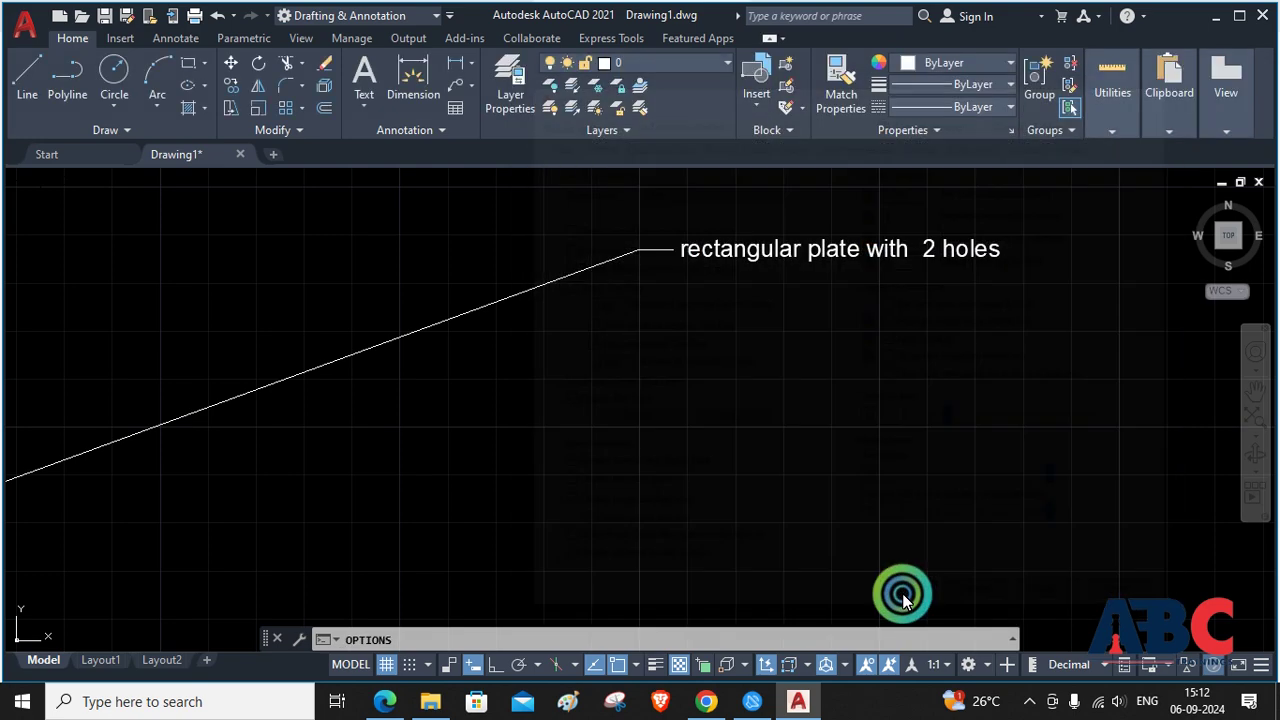
Place a second multileader with its arrowhead on the left circle's upper-left edge and its landing outside the plate's upper-left corner
scroll(511, 411, "down", 6)
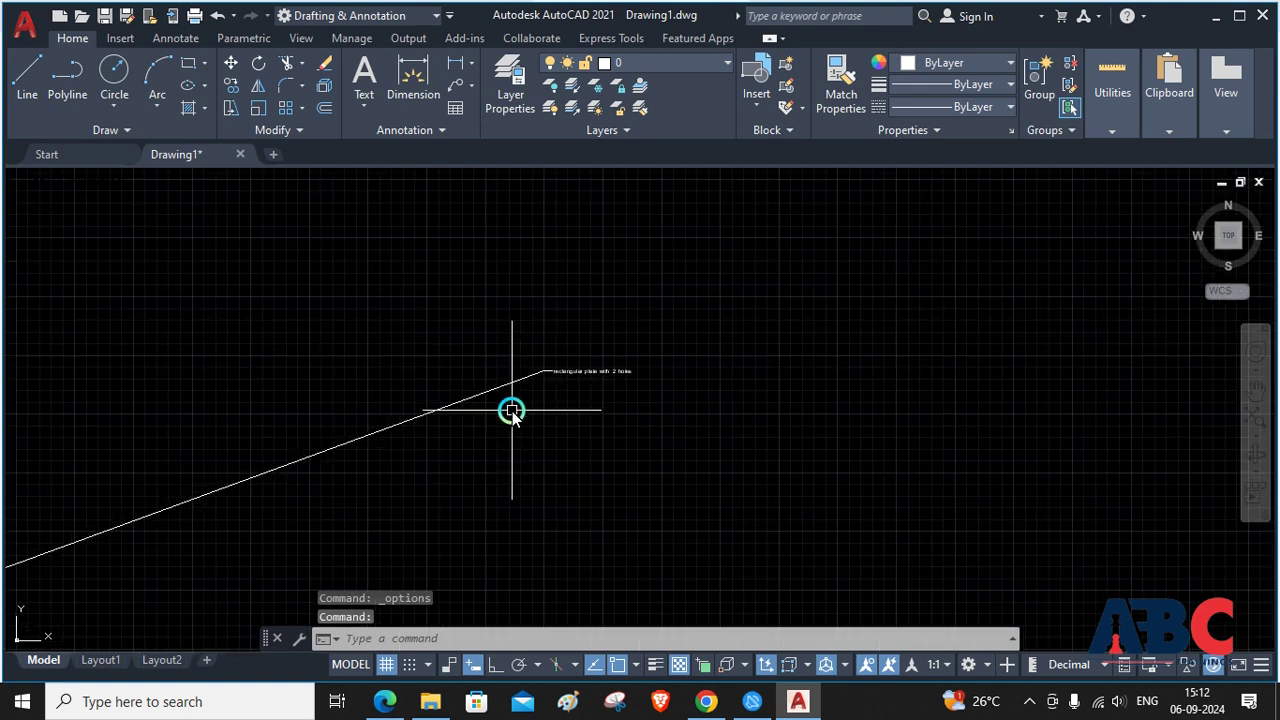
scroll(563, 380, "up", 8)
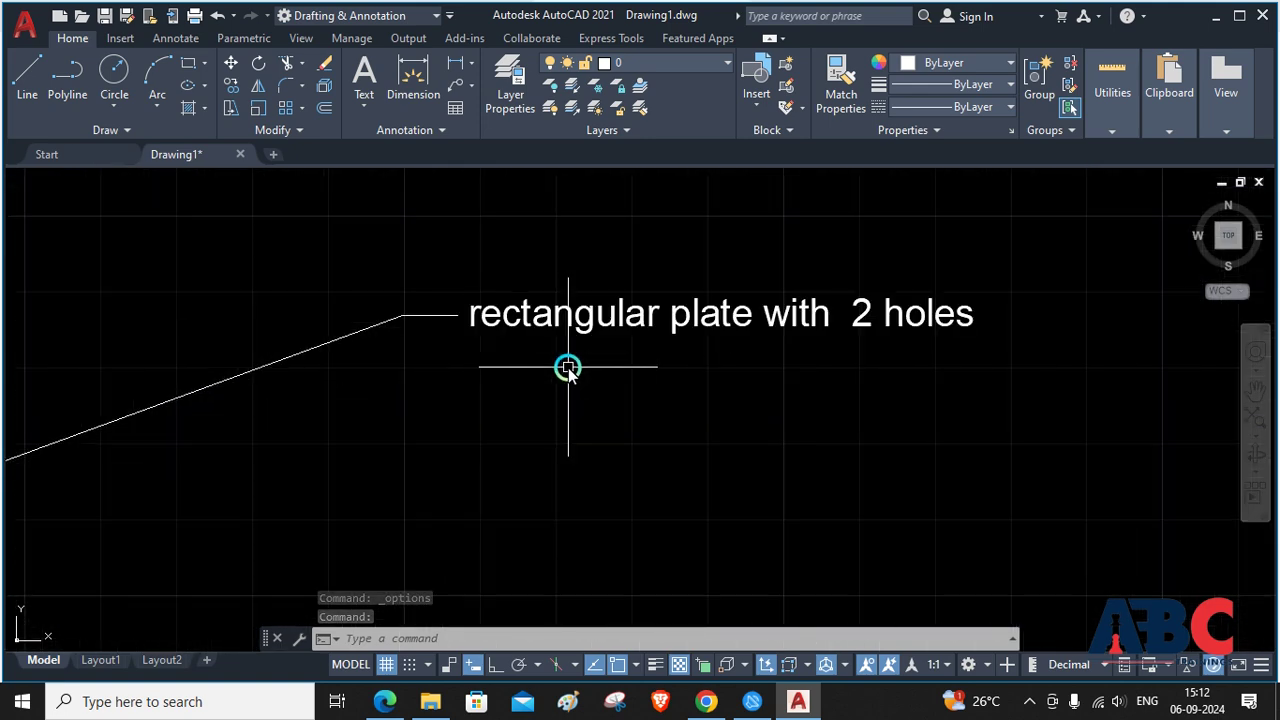
scroll(581, 338, "down", 6)
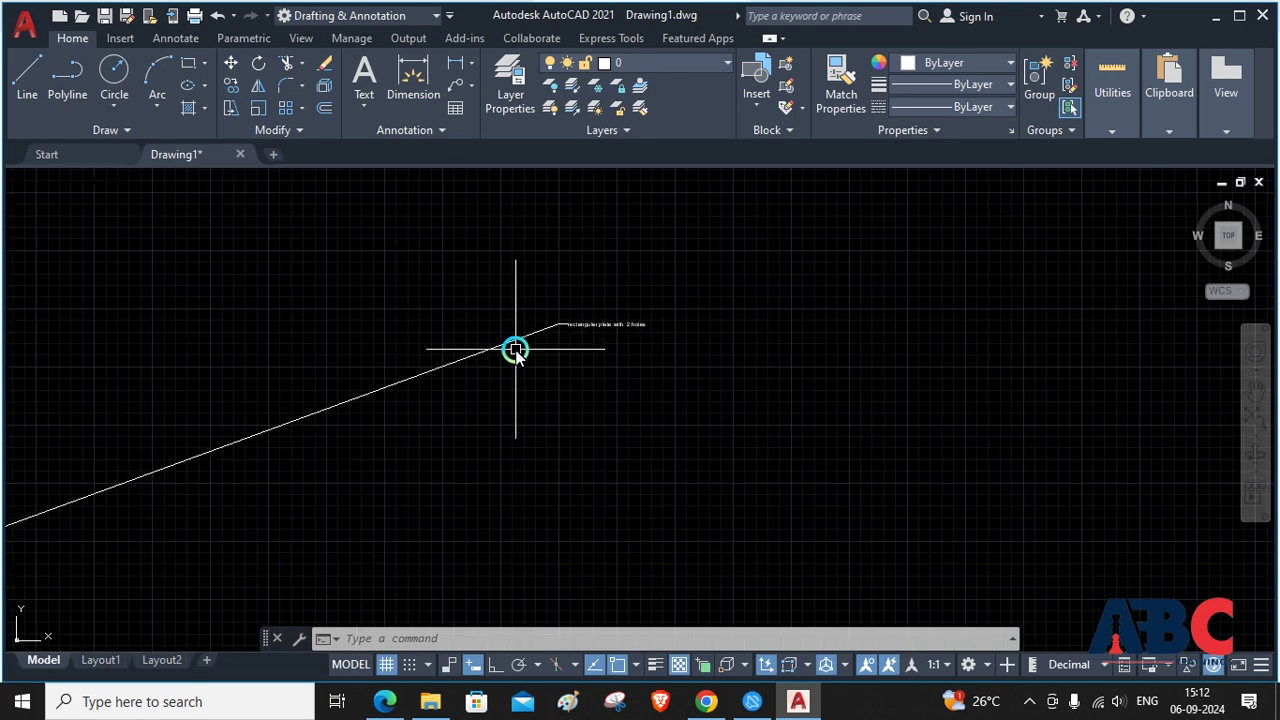
scroll(317, 331, "up", 5)
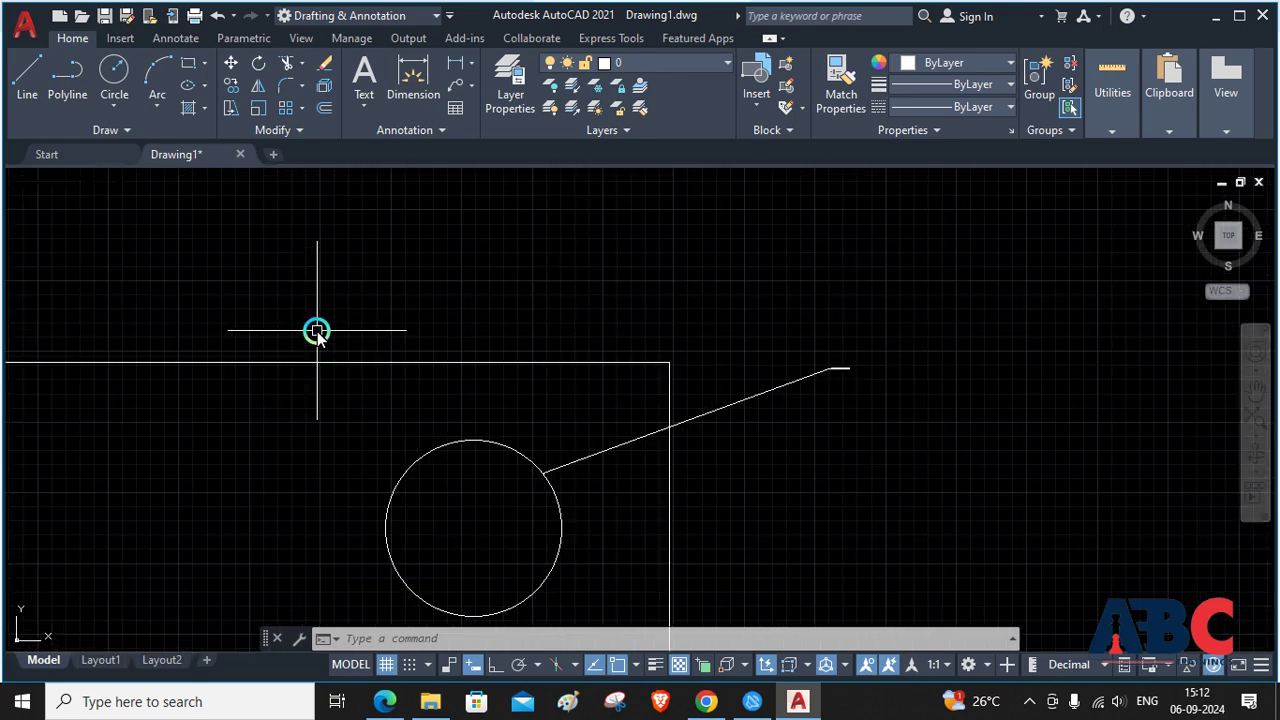
scroll(317, 331, "down", 10)
scroll(207, 316, "up", 8)
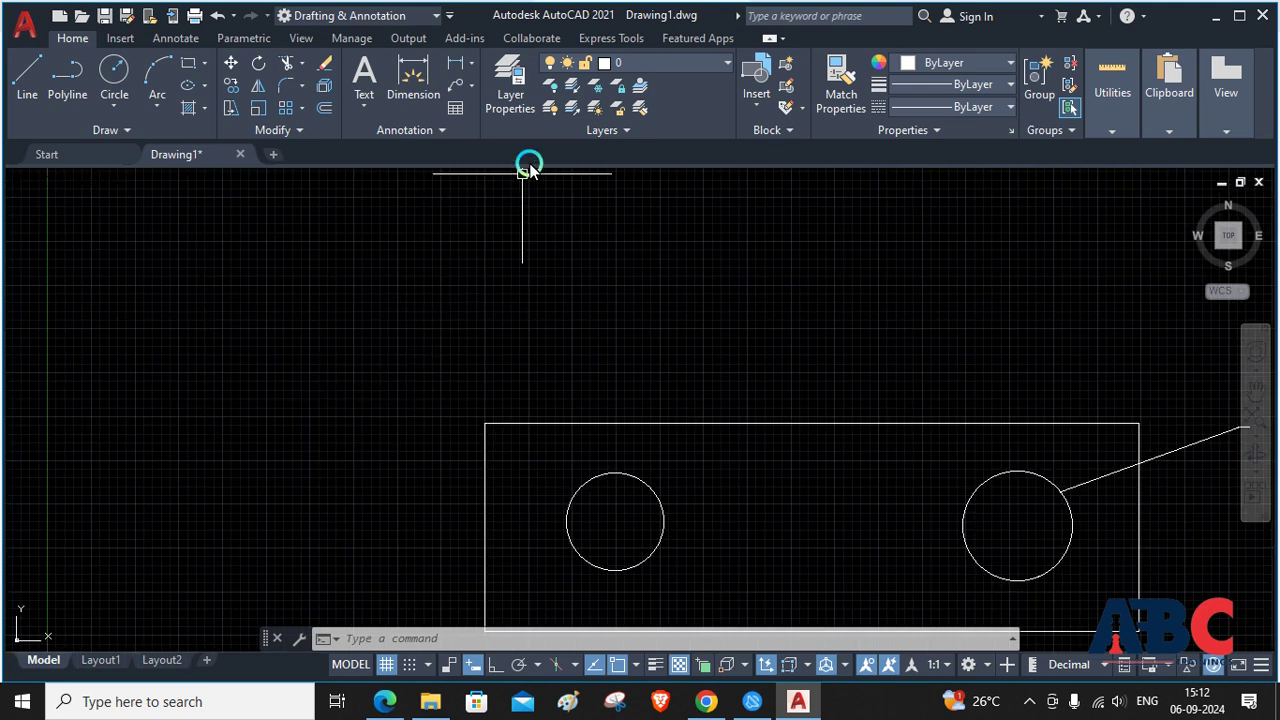
left_click(455, 85)
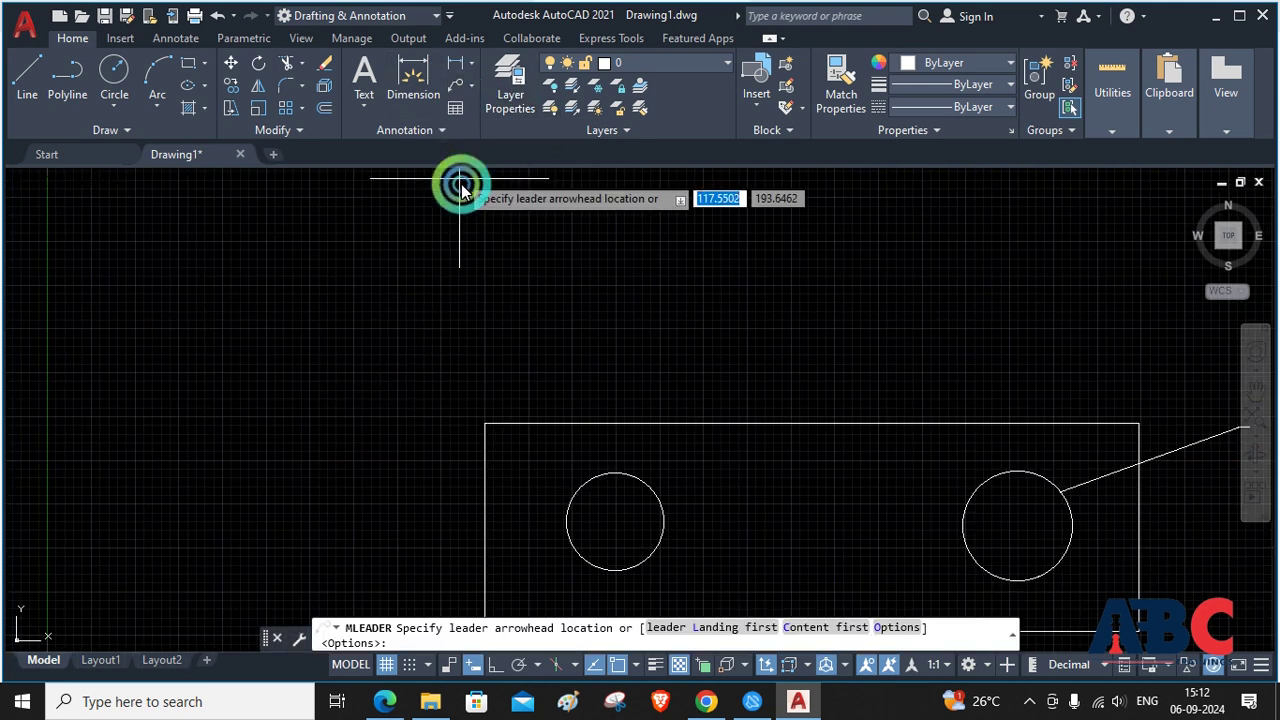
left_click(567, 500)
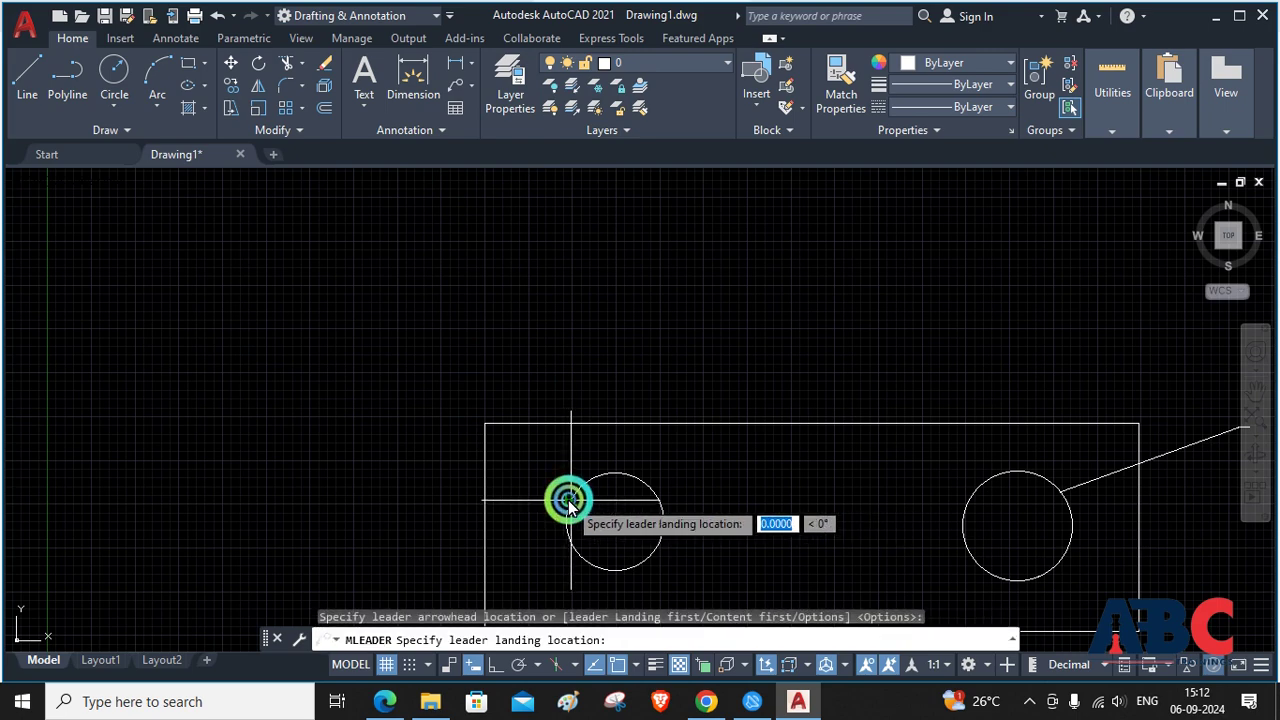
left_click(384, 376)
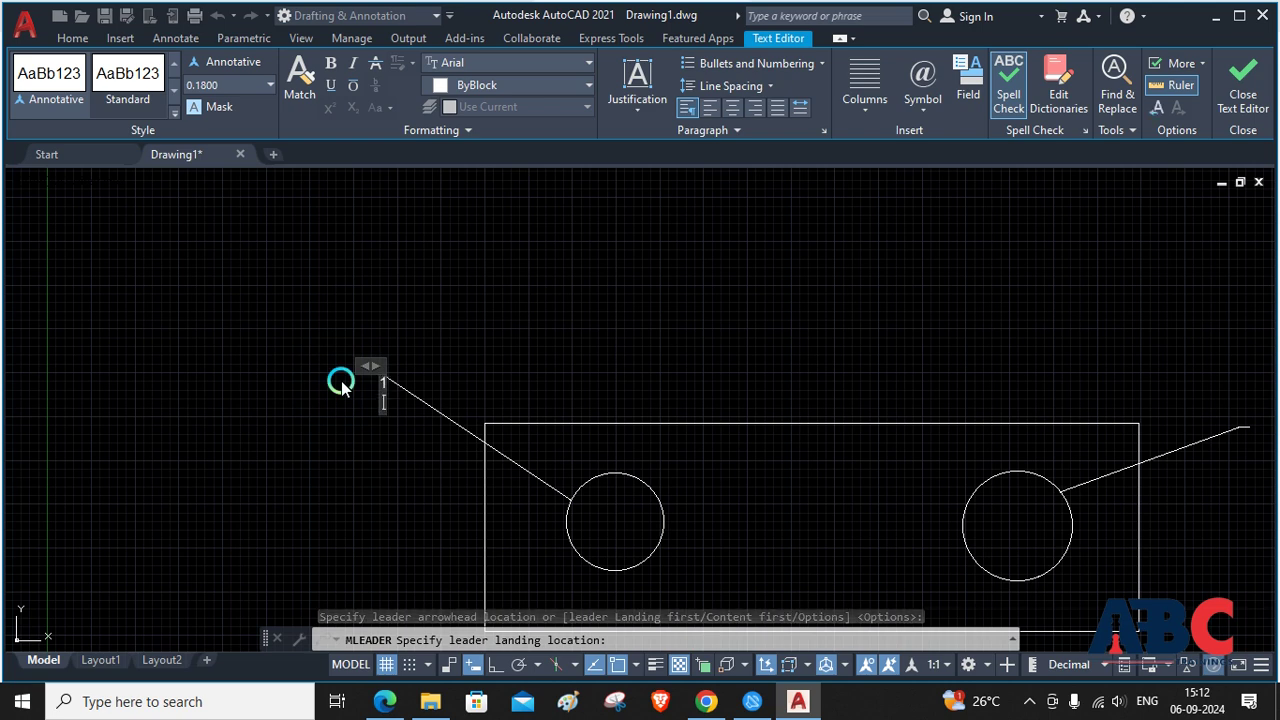
Enter "1" as the left circle leader's text and finish it with the text changes saved
key("Escape")
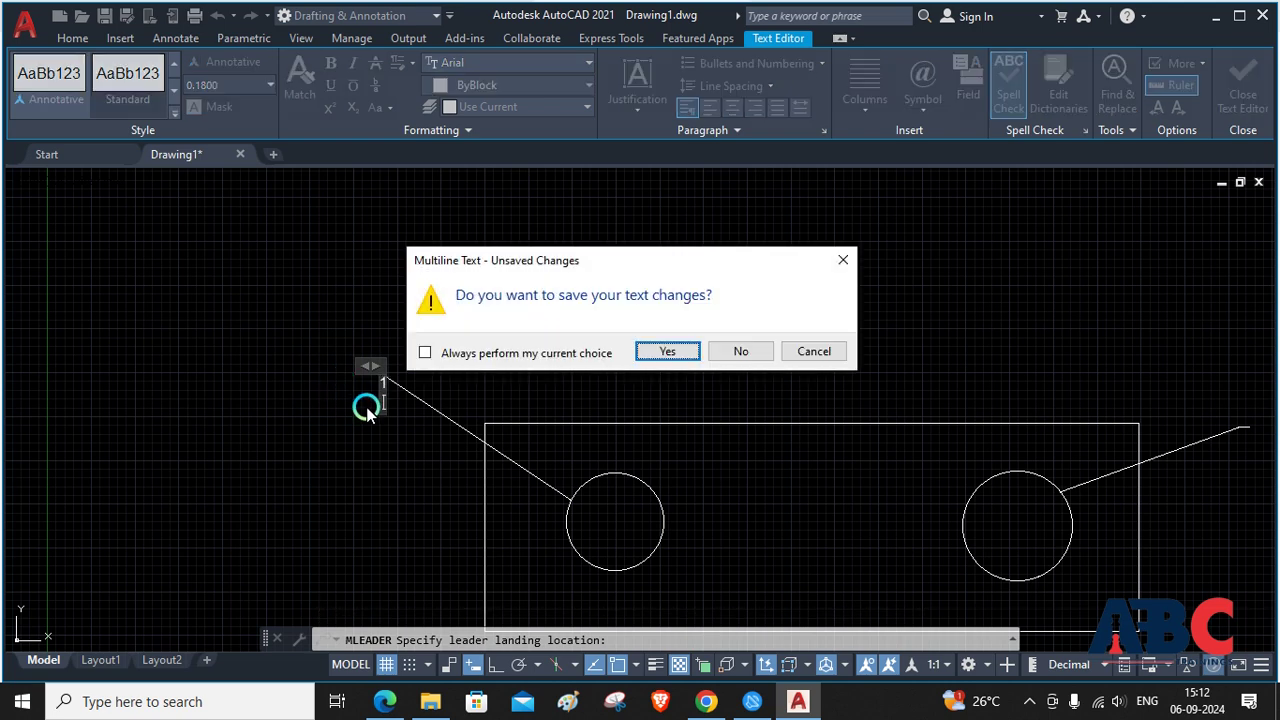
left_click(849, 264)
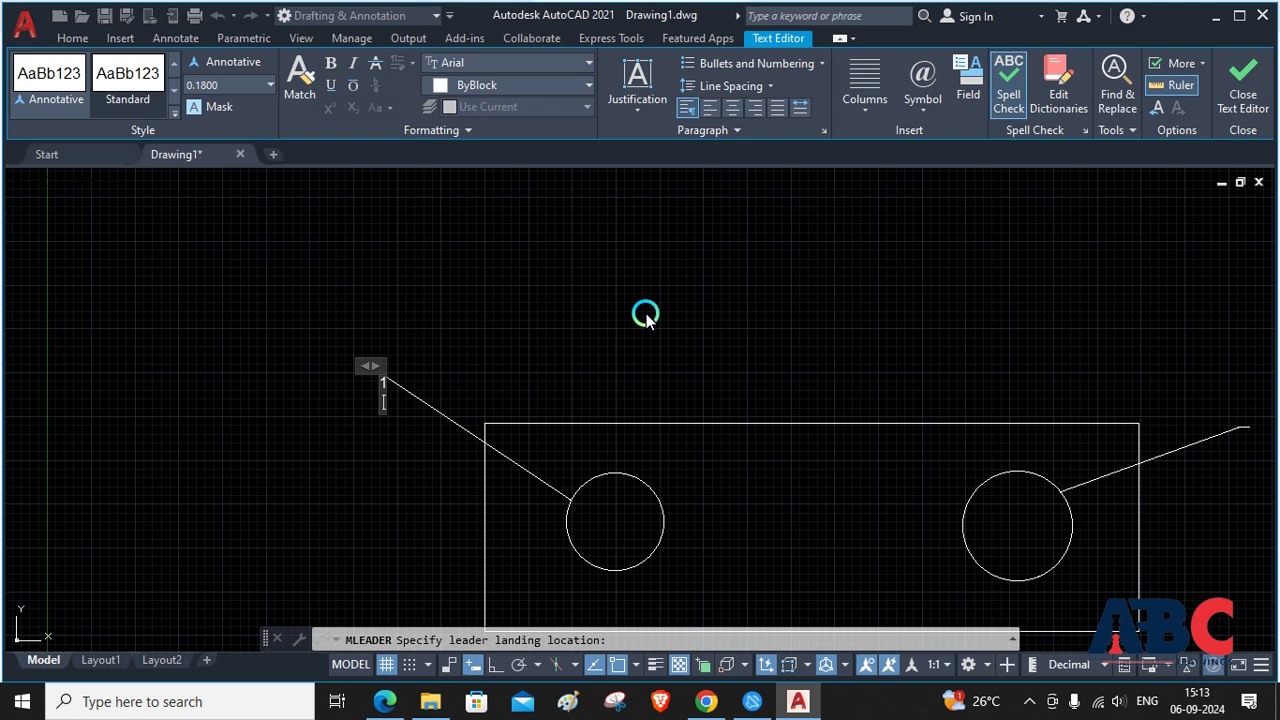
key("Escape")
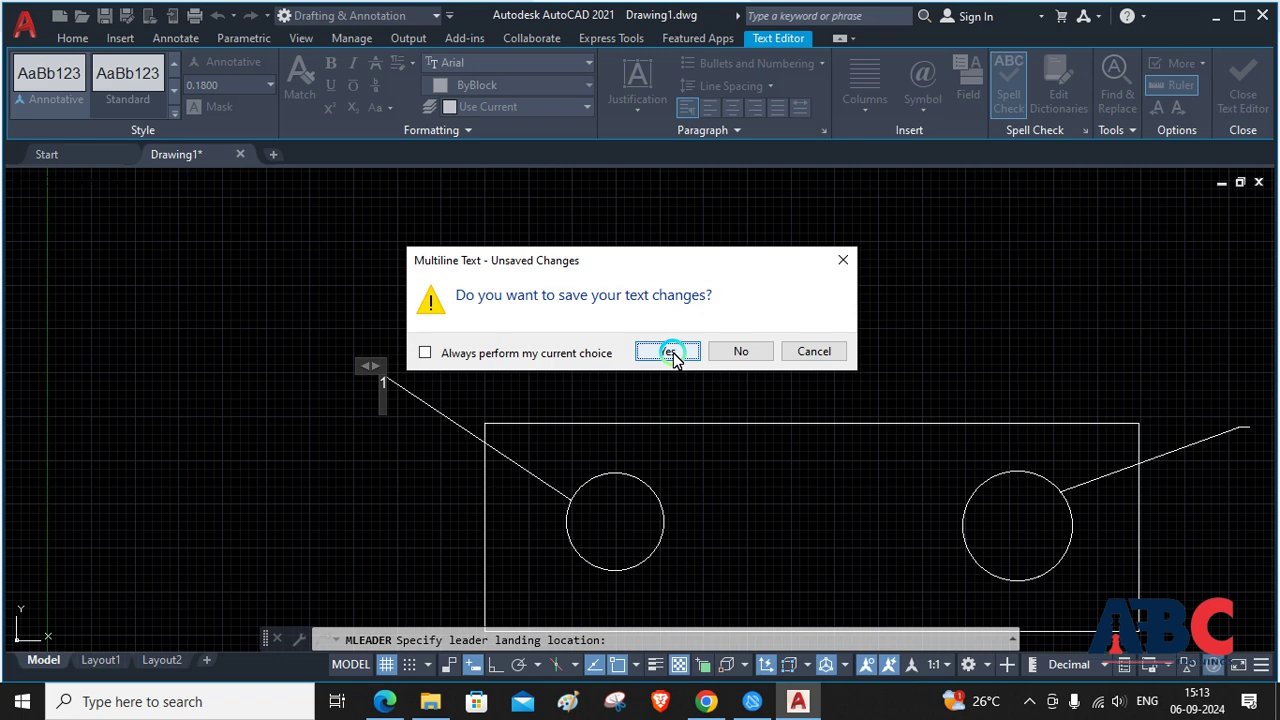
left_click(668, 351)
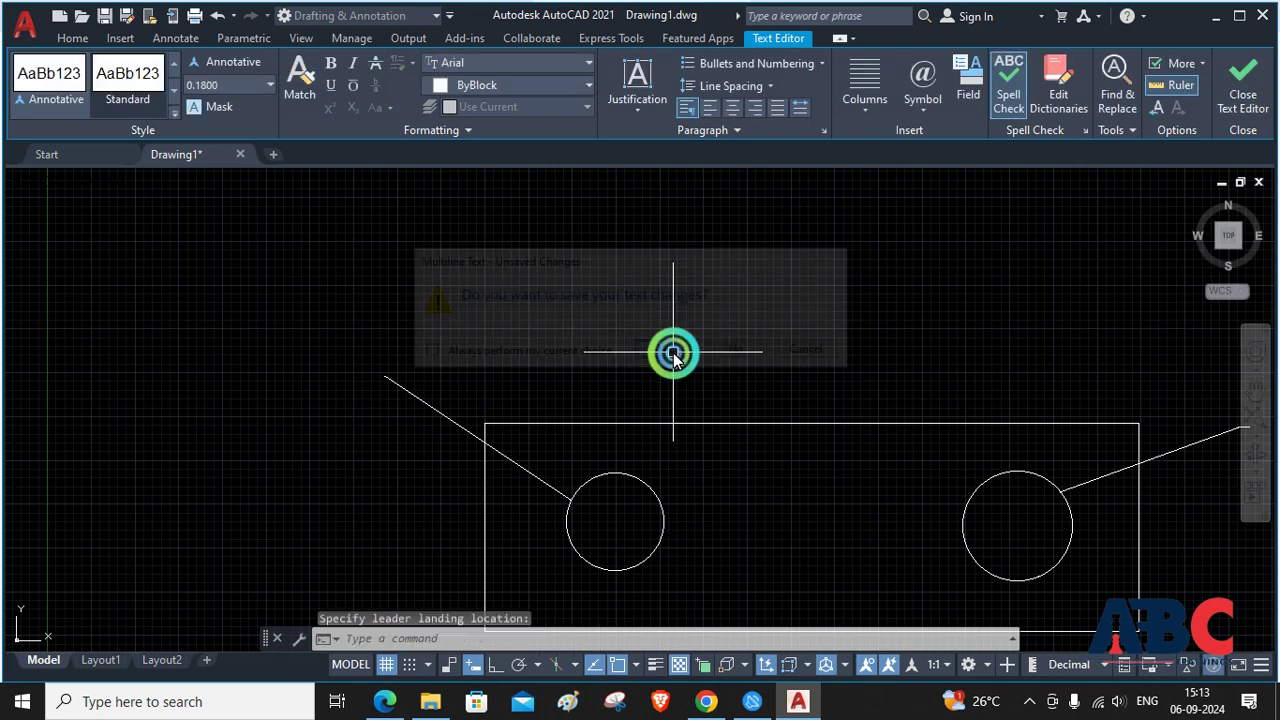
scroll(367, 373, "up", 5)
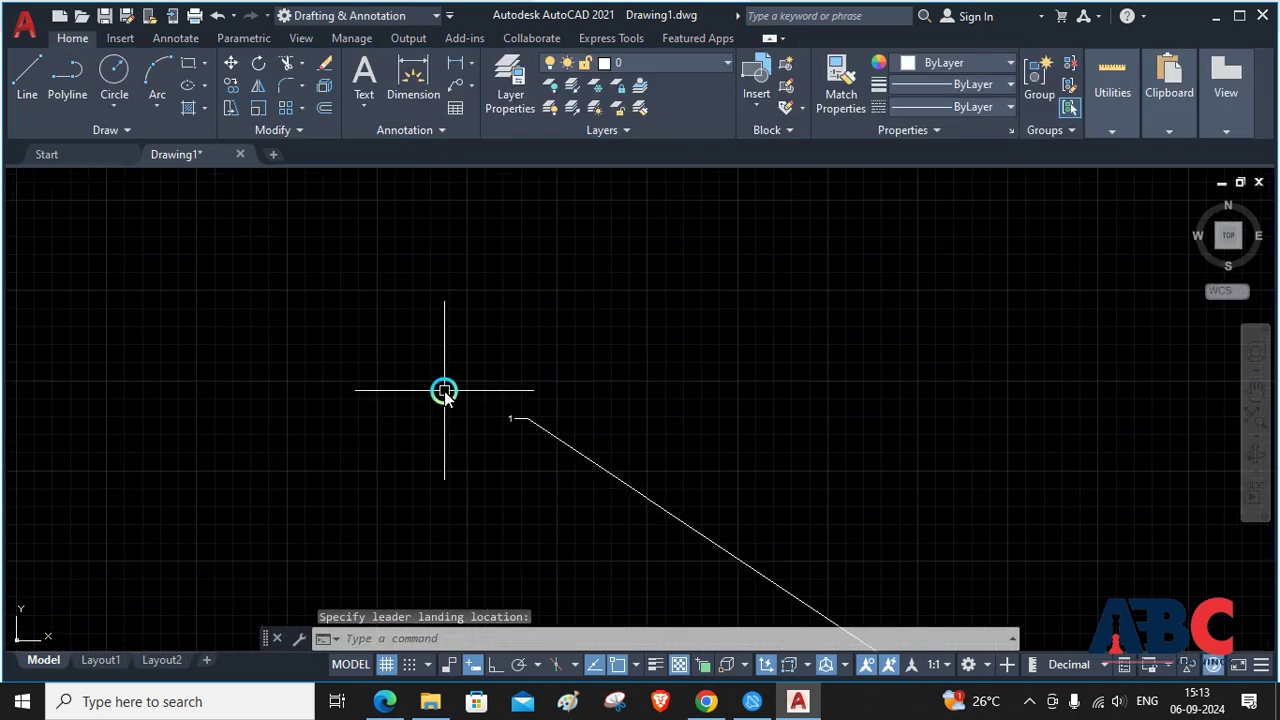
scroll(477, 409, "up", 3)
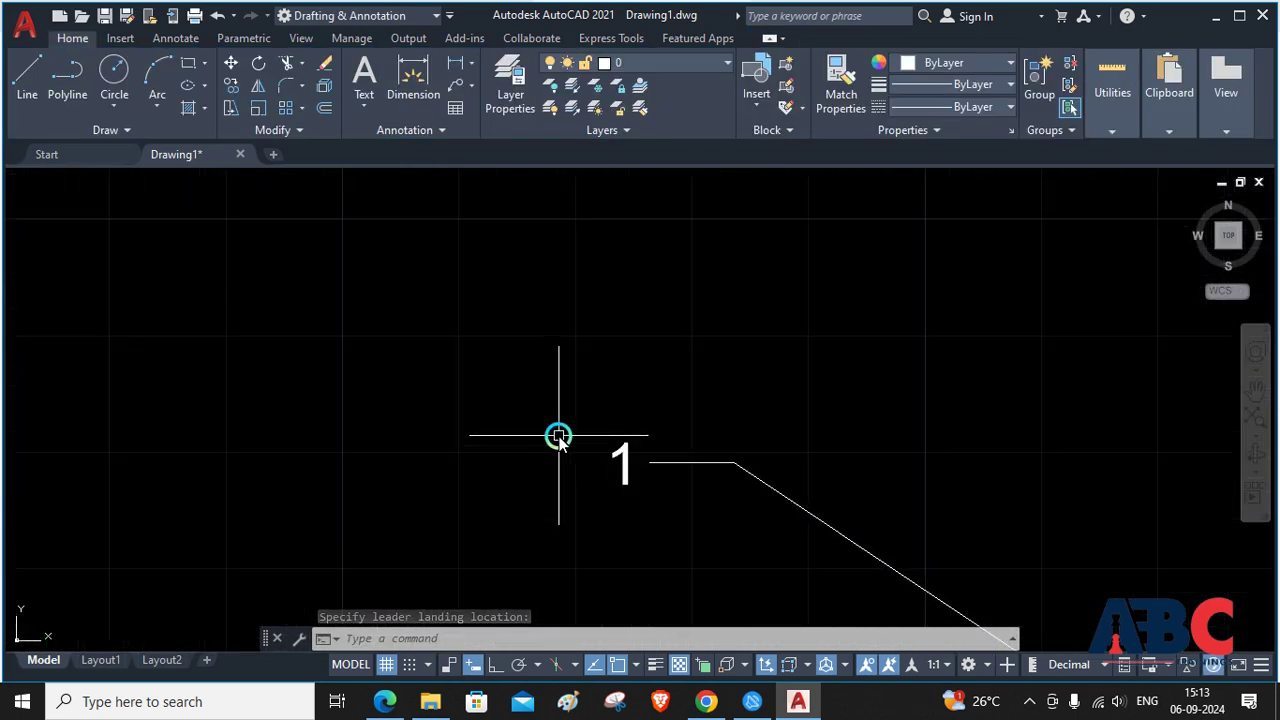
scroll(660, 432, "up", 3)
scroll(690, 365, "down", 2)
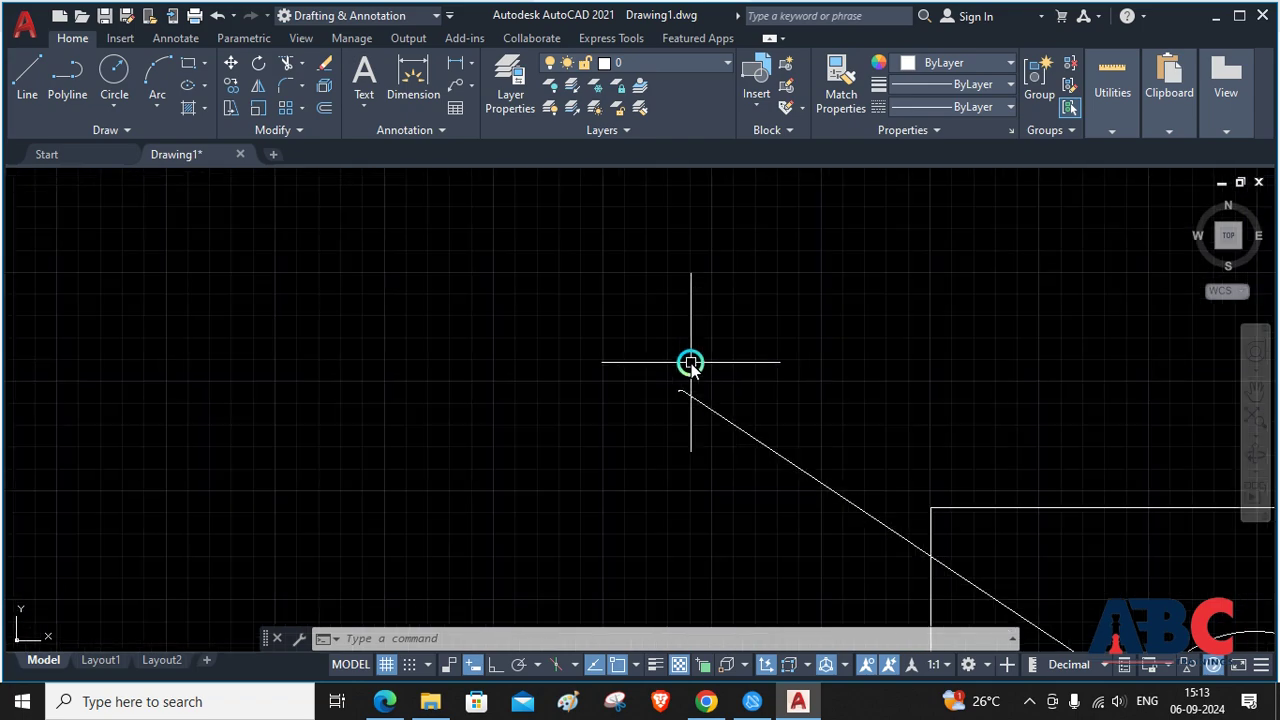
Add three leader lines to the left multileader, pointing lower left, right and upper right from its landing
left_click(457, 85)
left_click(471, 86)
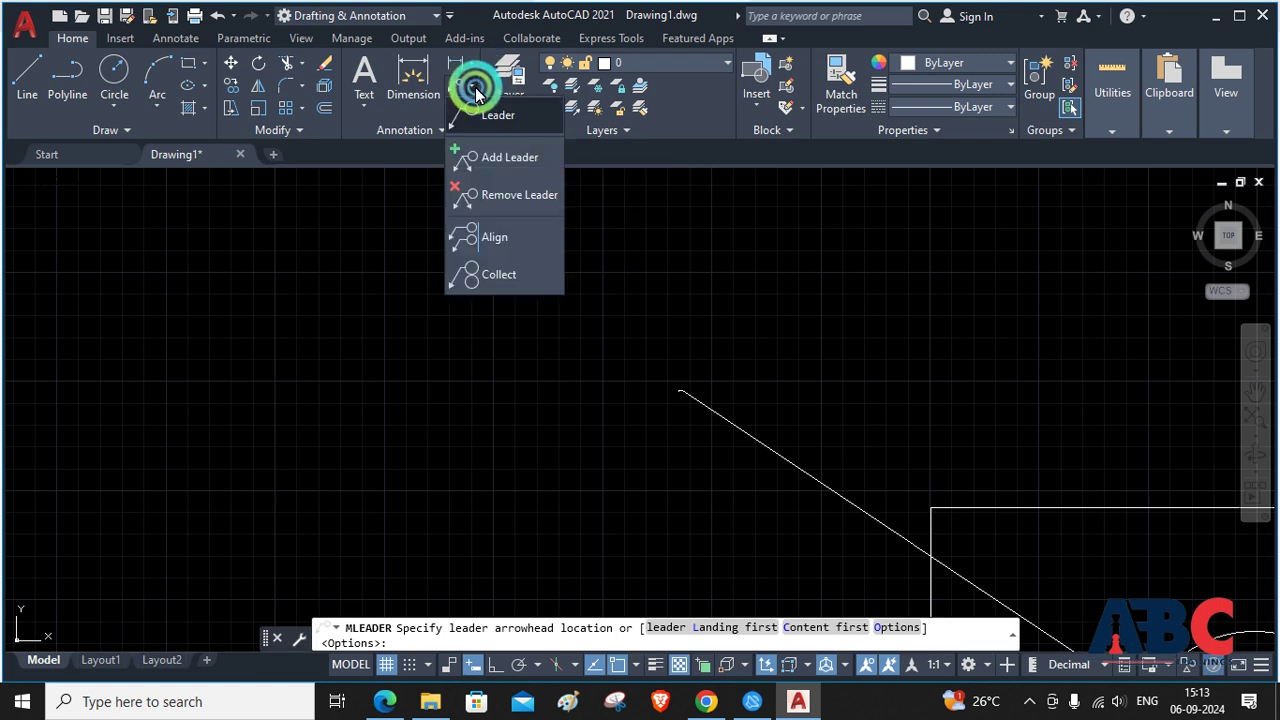
left_click(485, 165)
left_click(845, 502)
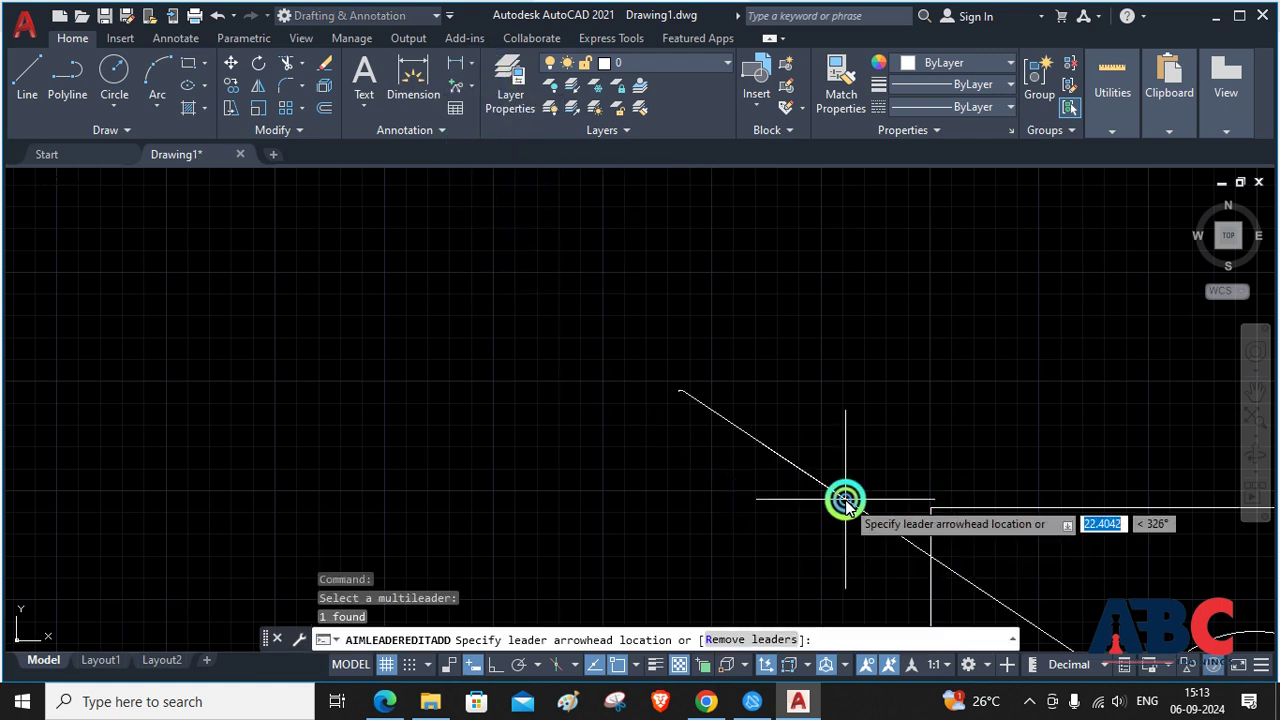
left_click(585, 438)
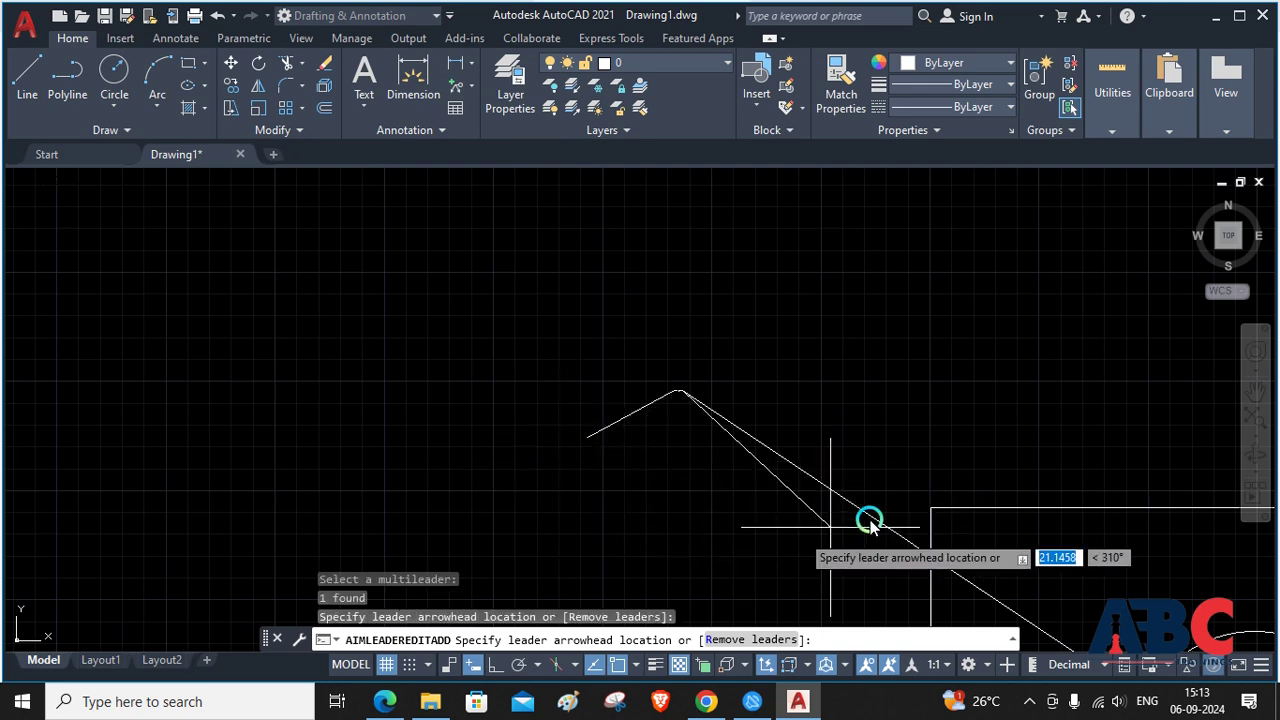
left_click(894, 367)
left_click(756, 250)
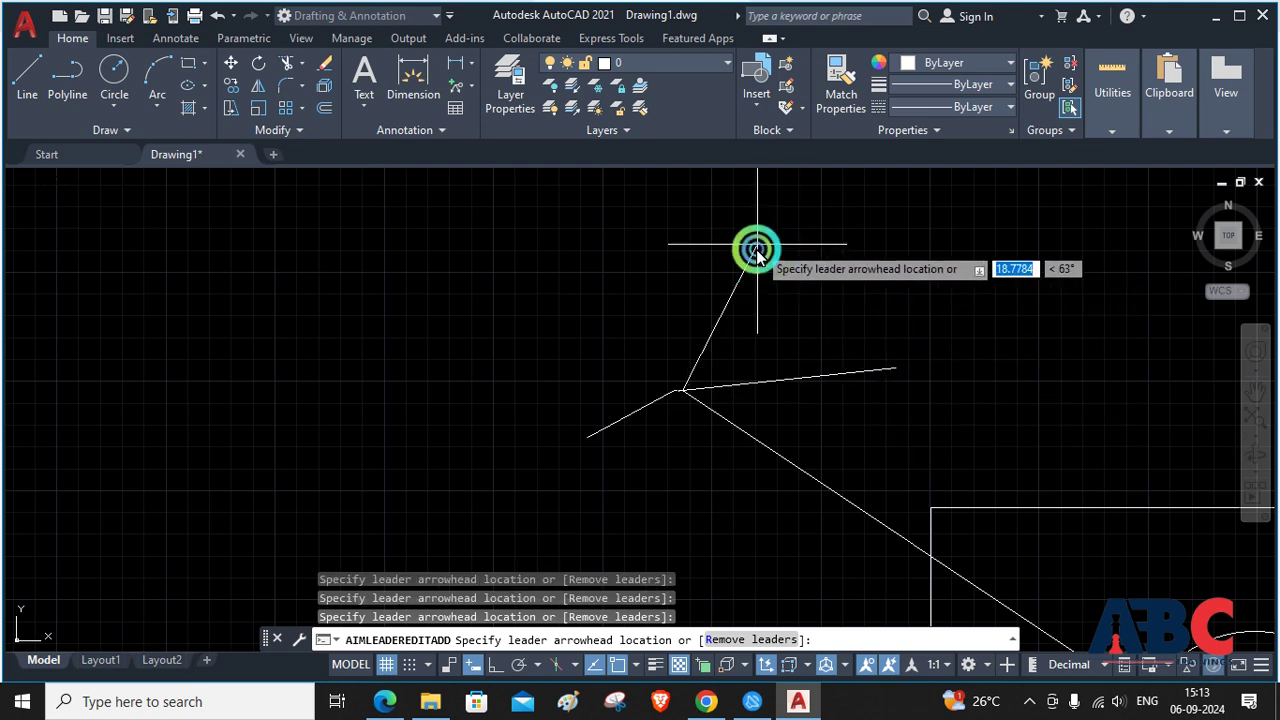
key("Escape")
Examine the added leader lines and their arrowheads up close, including the upper-right one
scroll(748, 363, "down", 2)
scroll(748, 362, "up", 2)
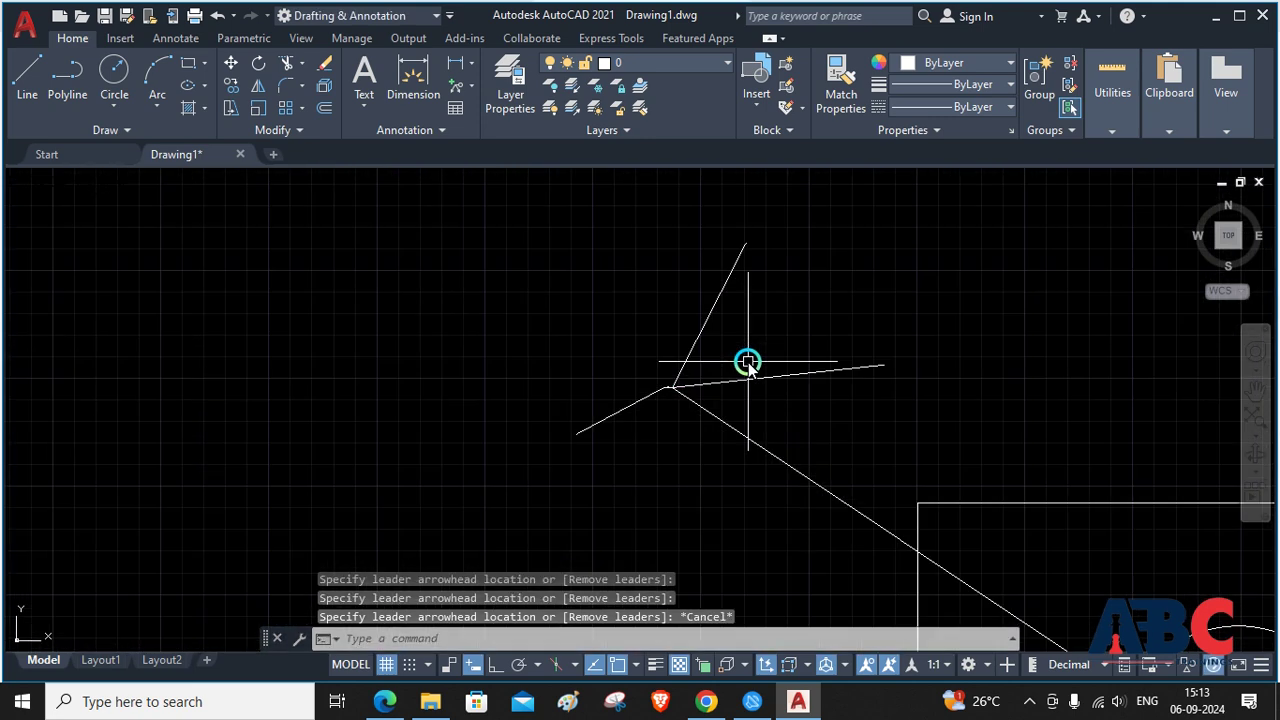
scroll(748, 363, "up", 3)
scroll(1029, 343, "up", 2)
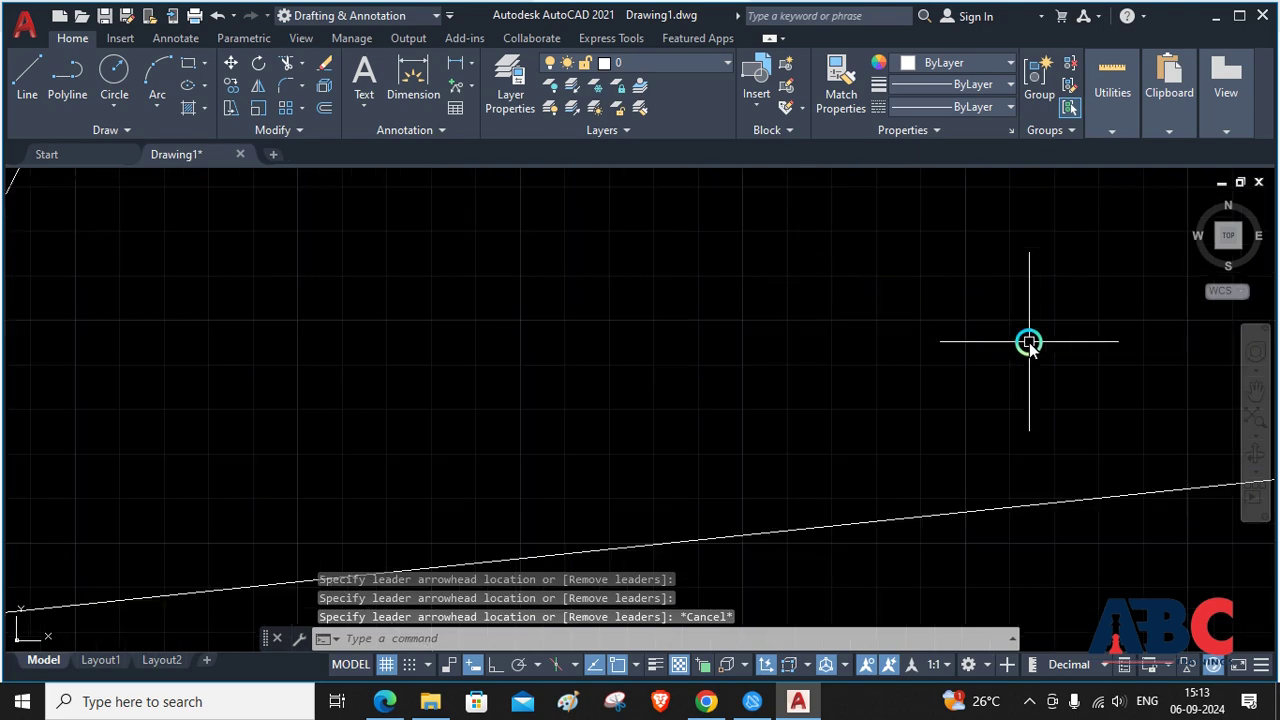
scroll(1029, 343, "down", 2)
scroll(1126, 329, "up", 3)
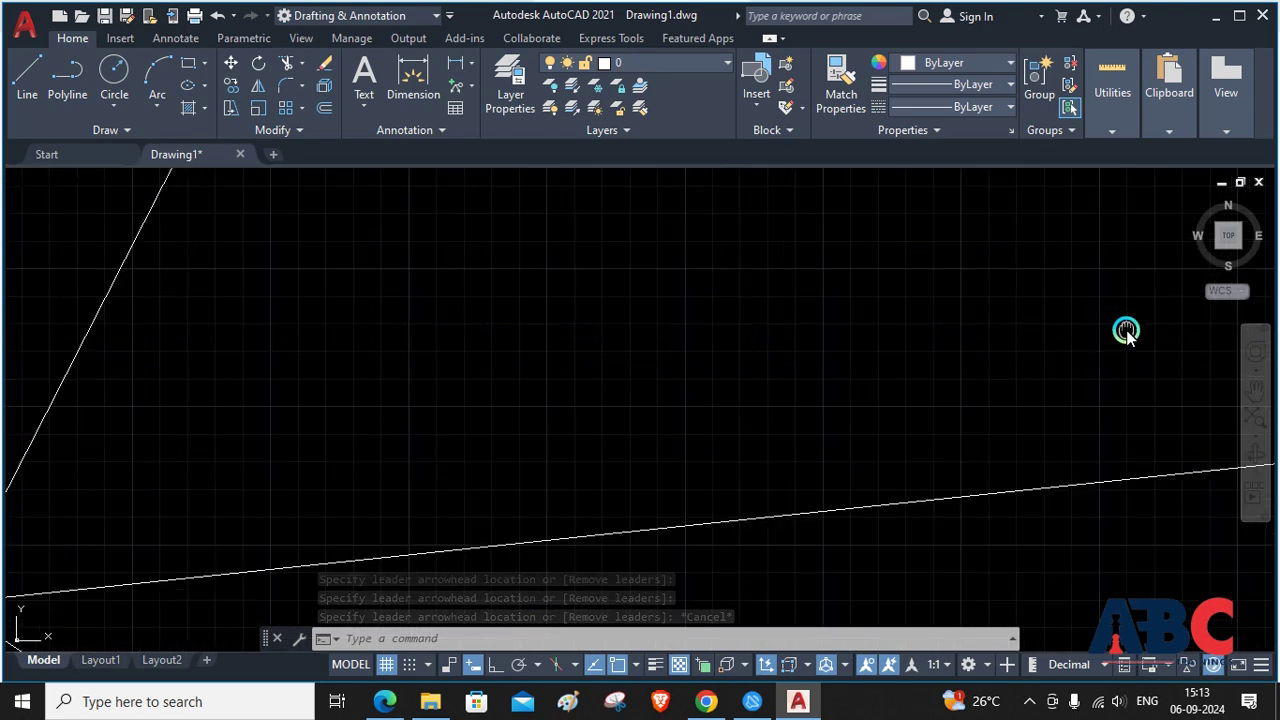
mouse_move(1126, 330)
middle_mouse_down()
mouse_move(769, 346)
mouse_move(880, 346)
mouse_move(1240, 500)
mouse_move(1268, 580)
mouse_move(1262, 712)
middle_mouse_up()
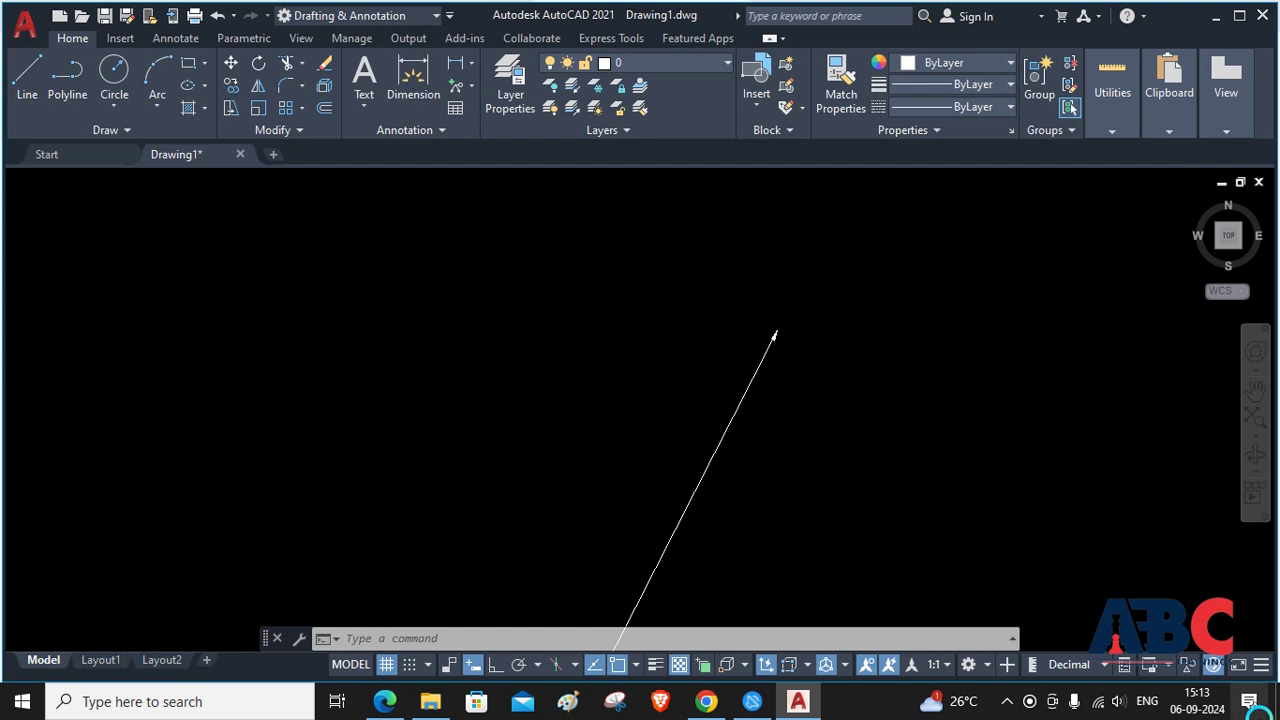
scroll(997, 429, "down", 5)
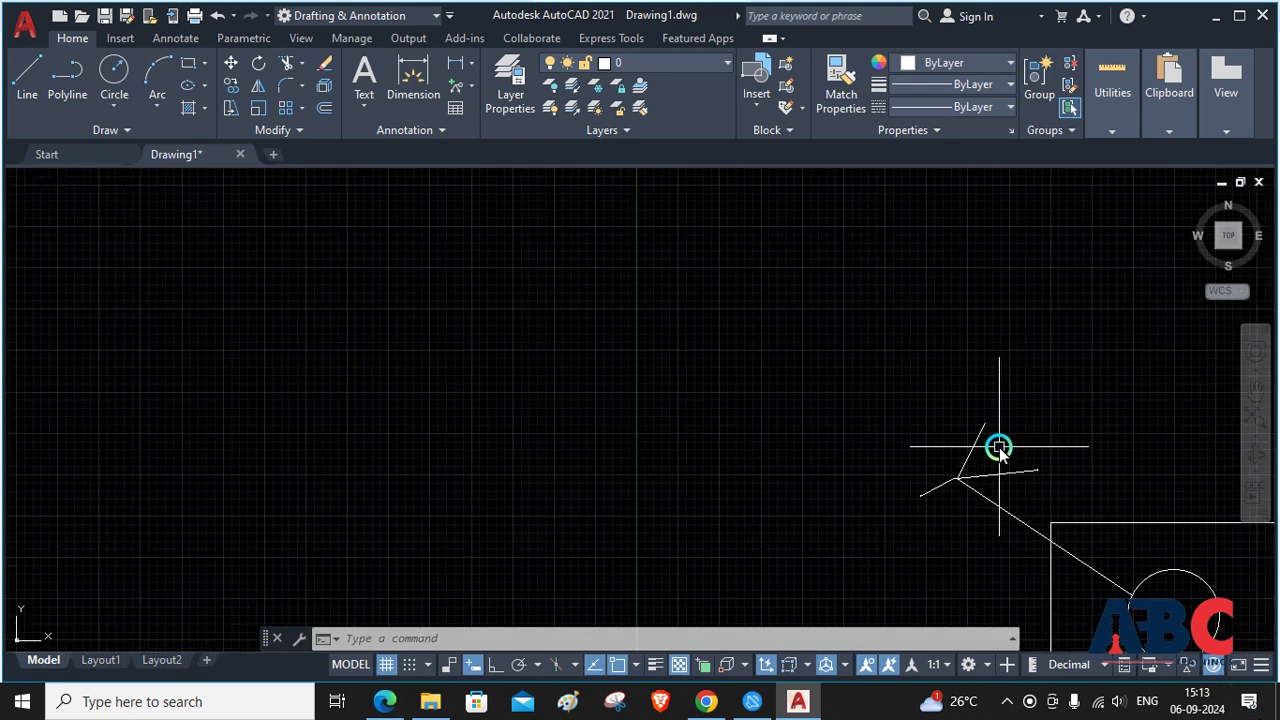
Remove the upper-right and right leader lines from the left multileader
left_click(470, 88)
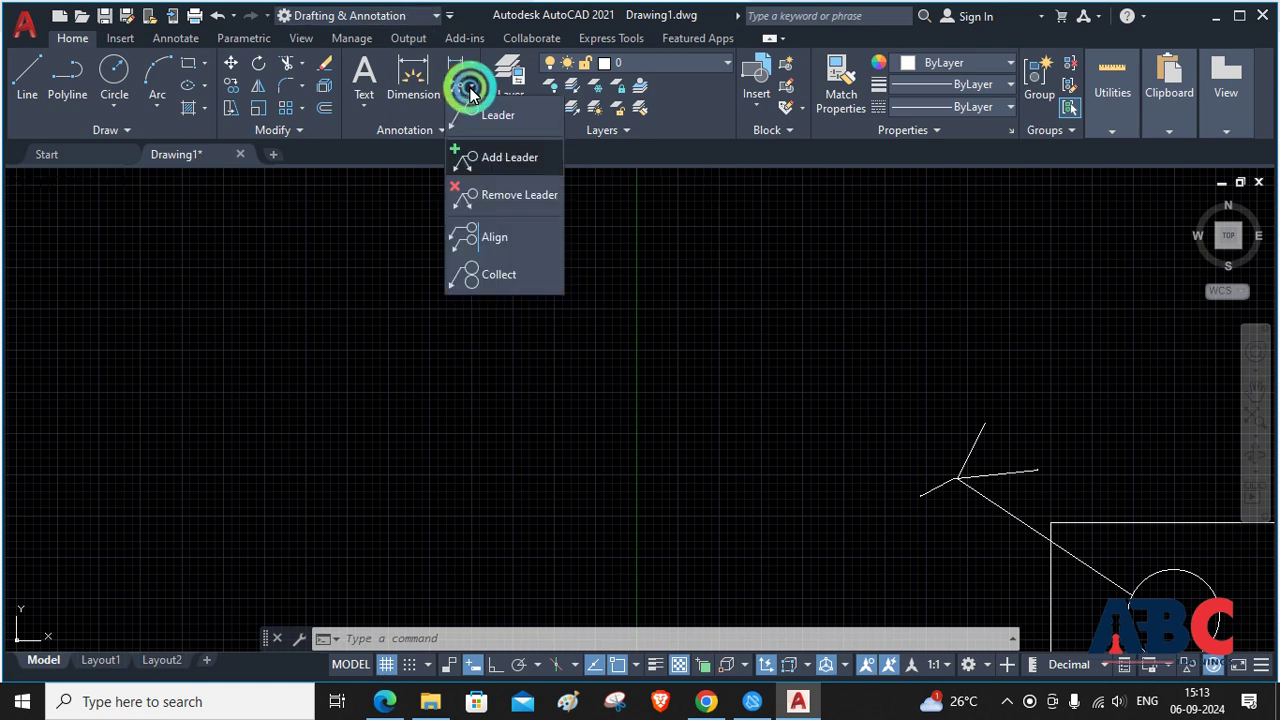
left_click(481, 195)
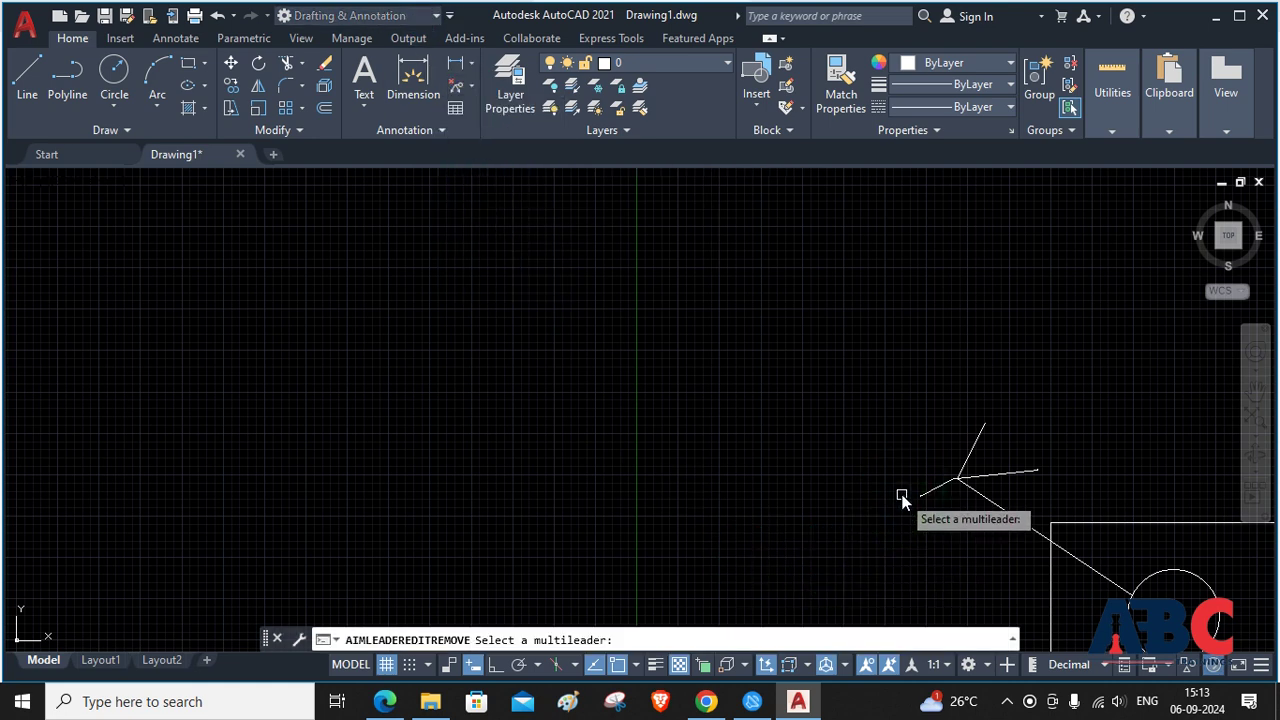
left_click(934, 491)
left_click(962, 443)
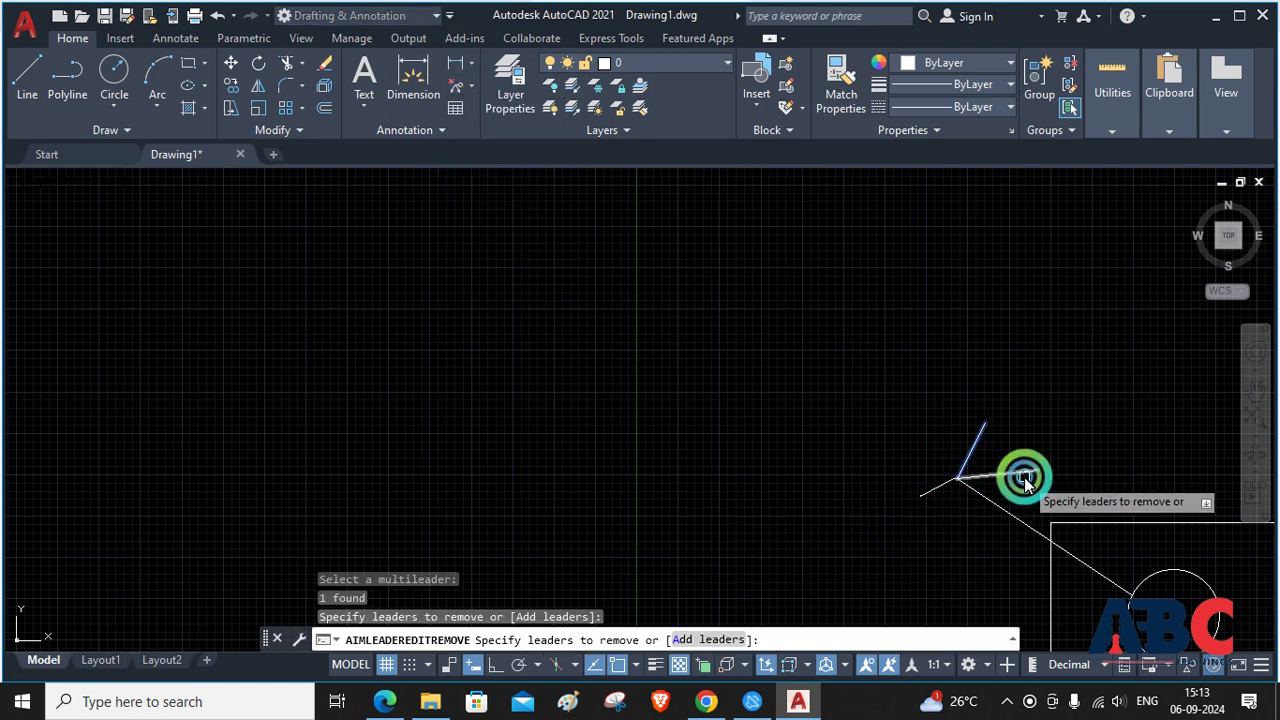
left_click(1024, 477)
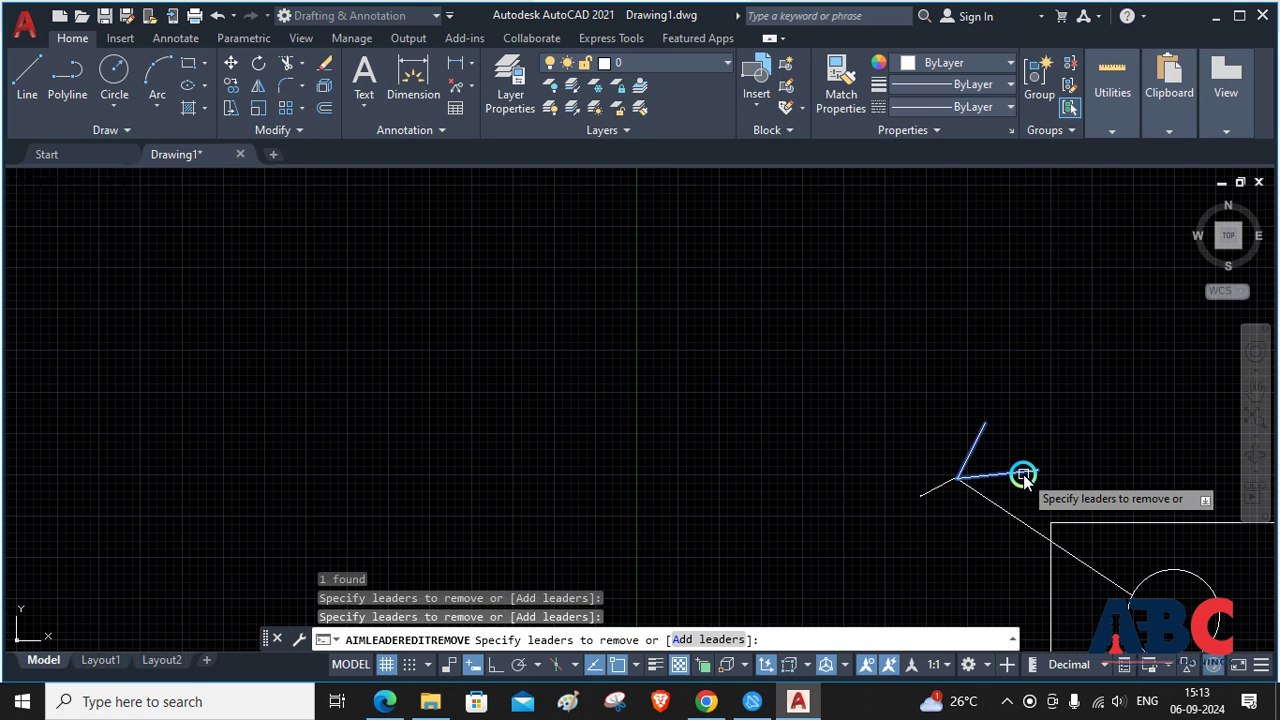
key("Return")
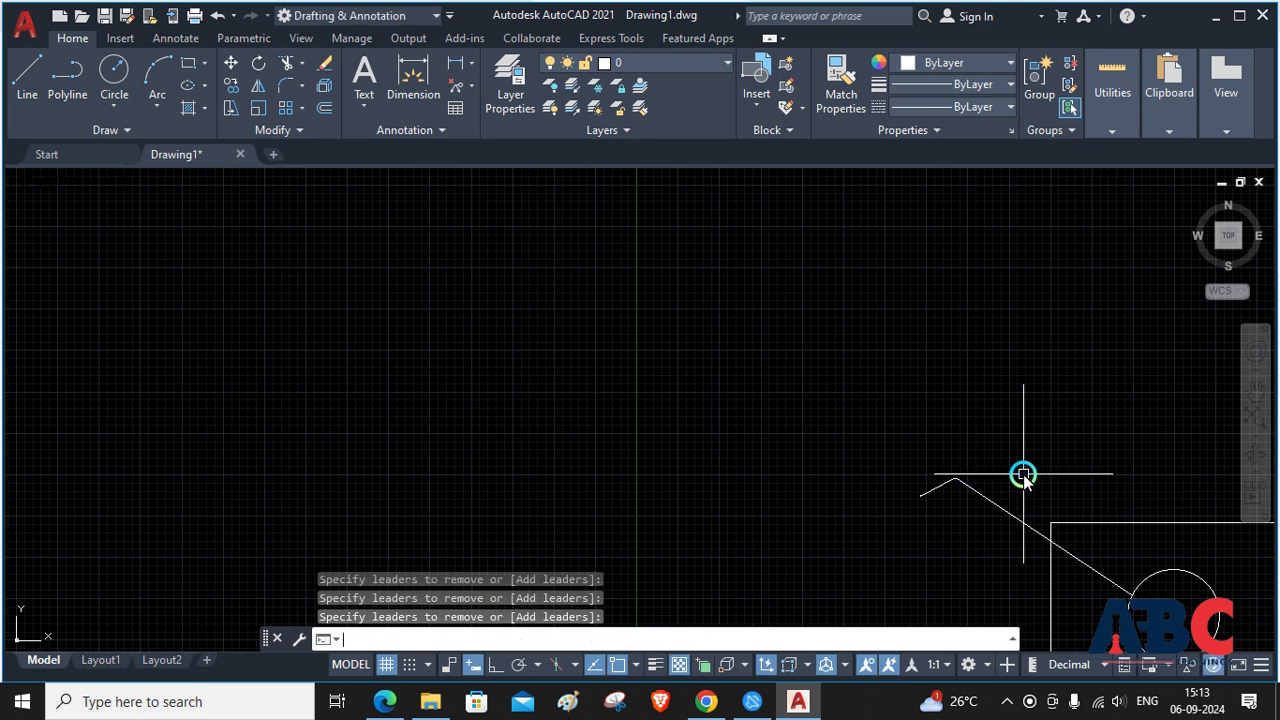
Remove the added lower-left leader line from the left multileader, keeping only the line to the circle
left_click(453, 85)
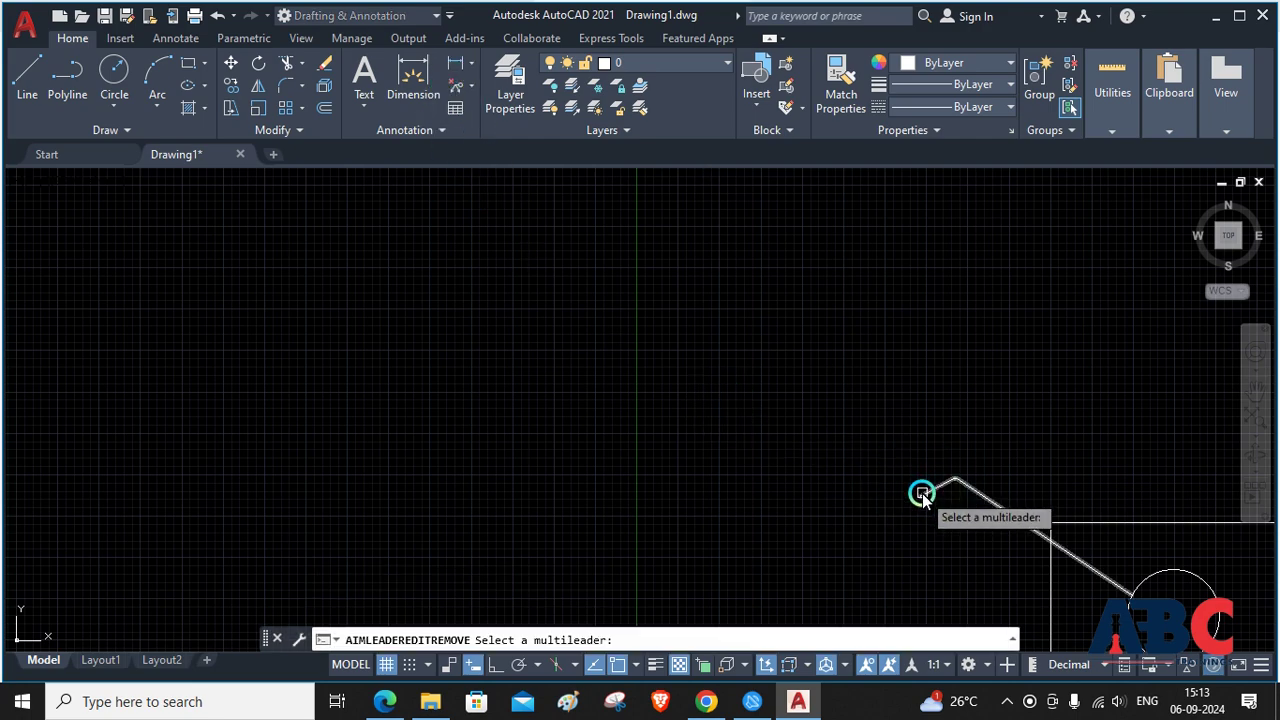
left_click(921, 494)
key("Return")
left_click(930, 494)
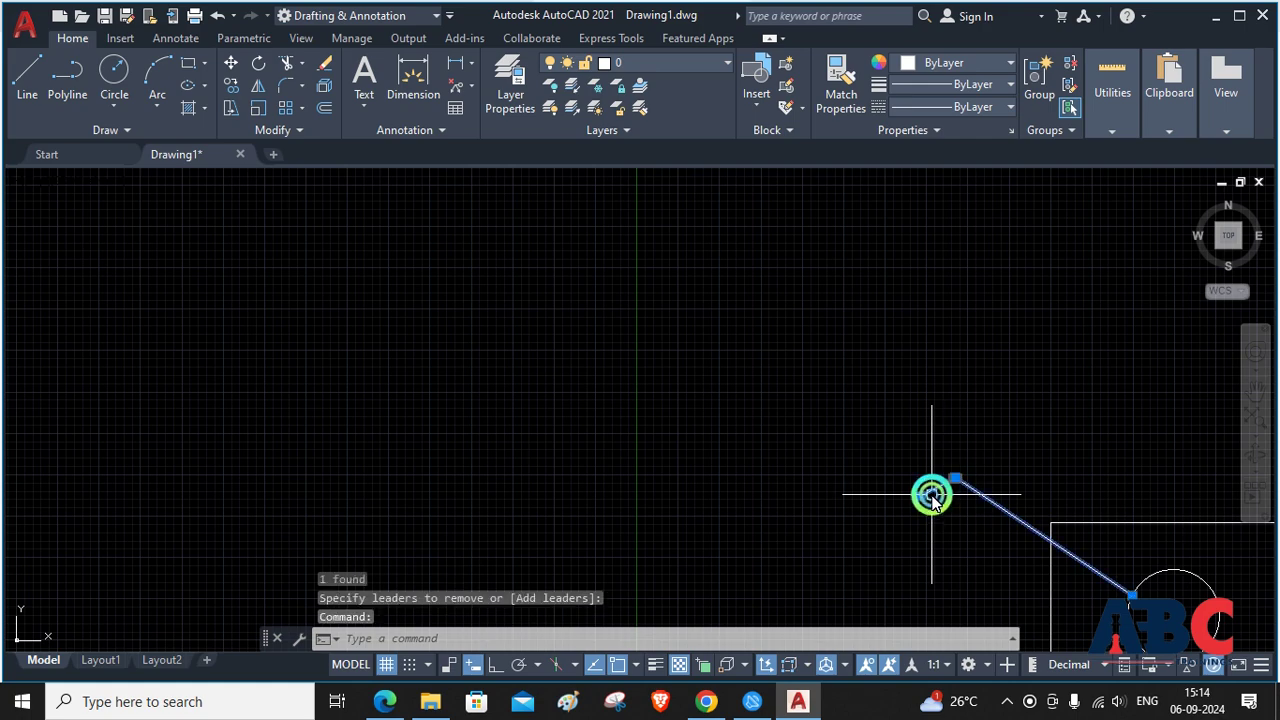
key("Return")
left_click(931, 494)
key("Return")
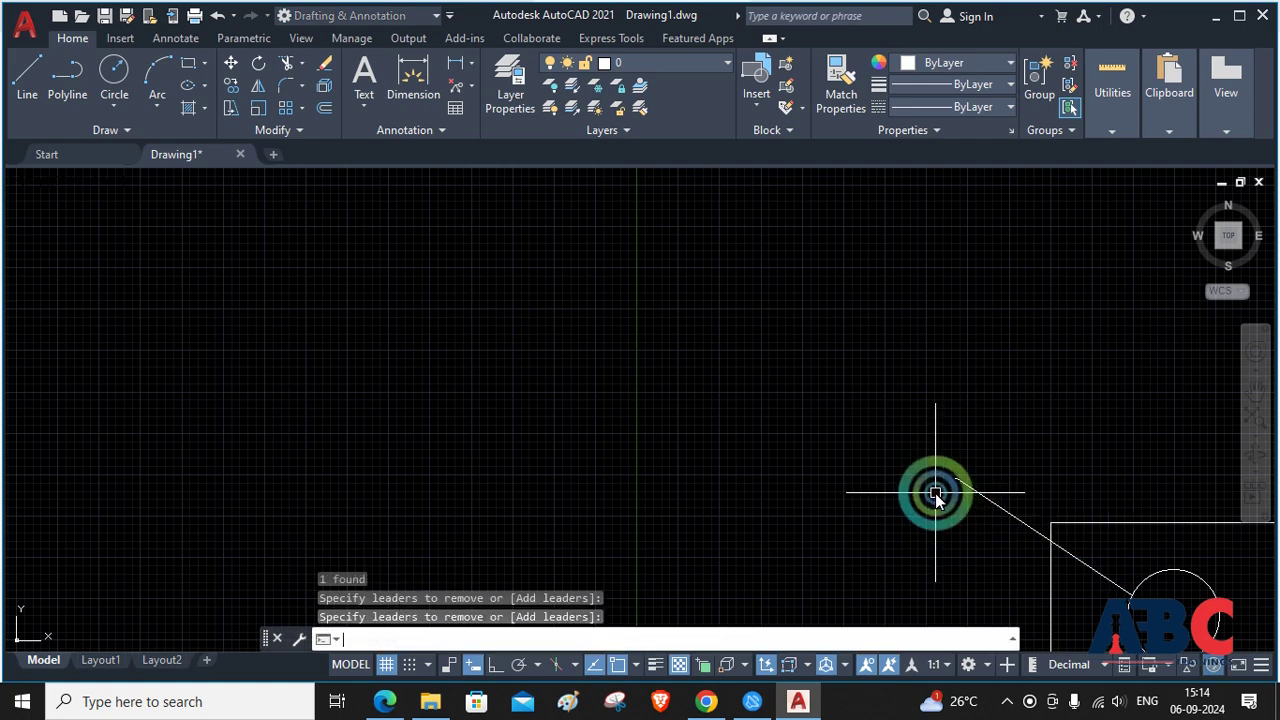
Start aligning multileaders and choose the multileader attached to the left circle as the one to align
scroll(989, 469, "up", 3)
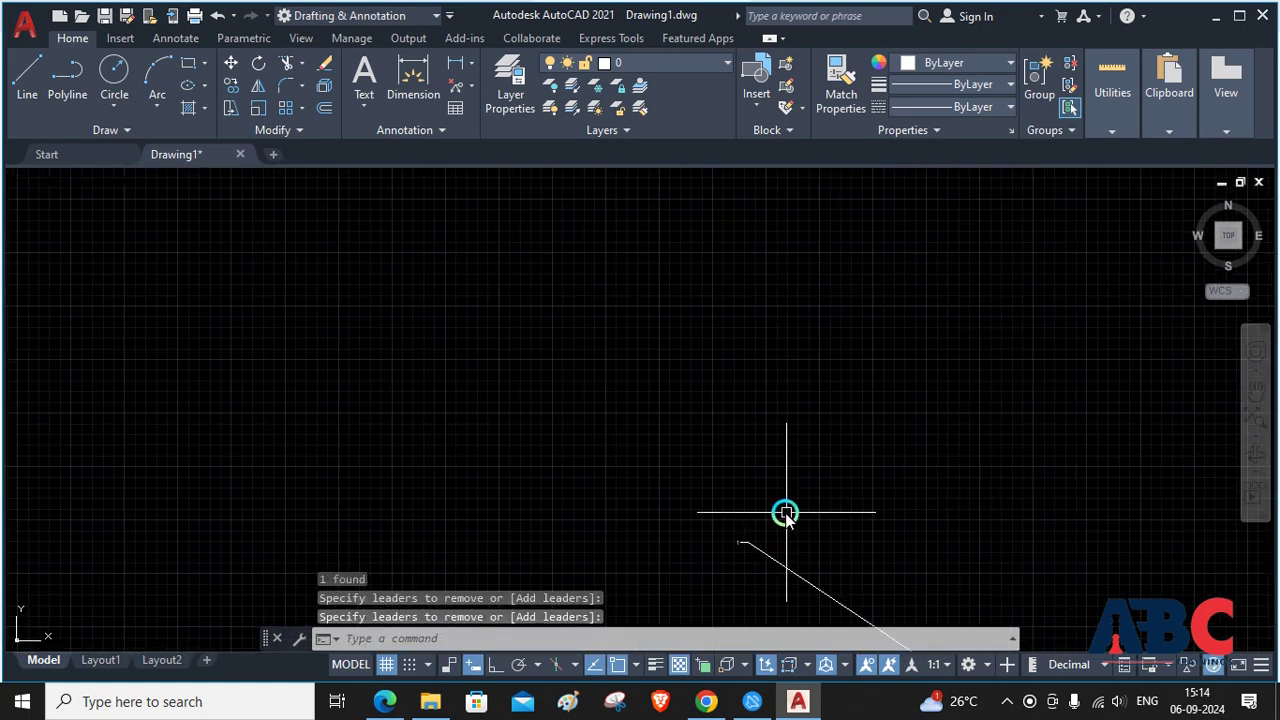
scroll(760, 567, "up", 2)
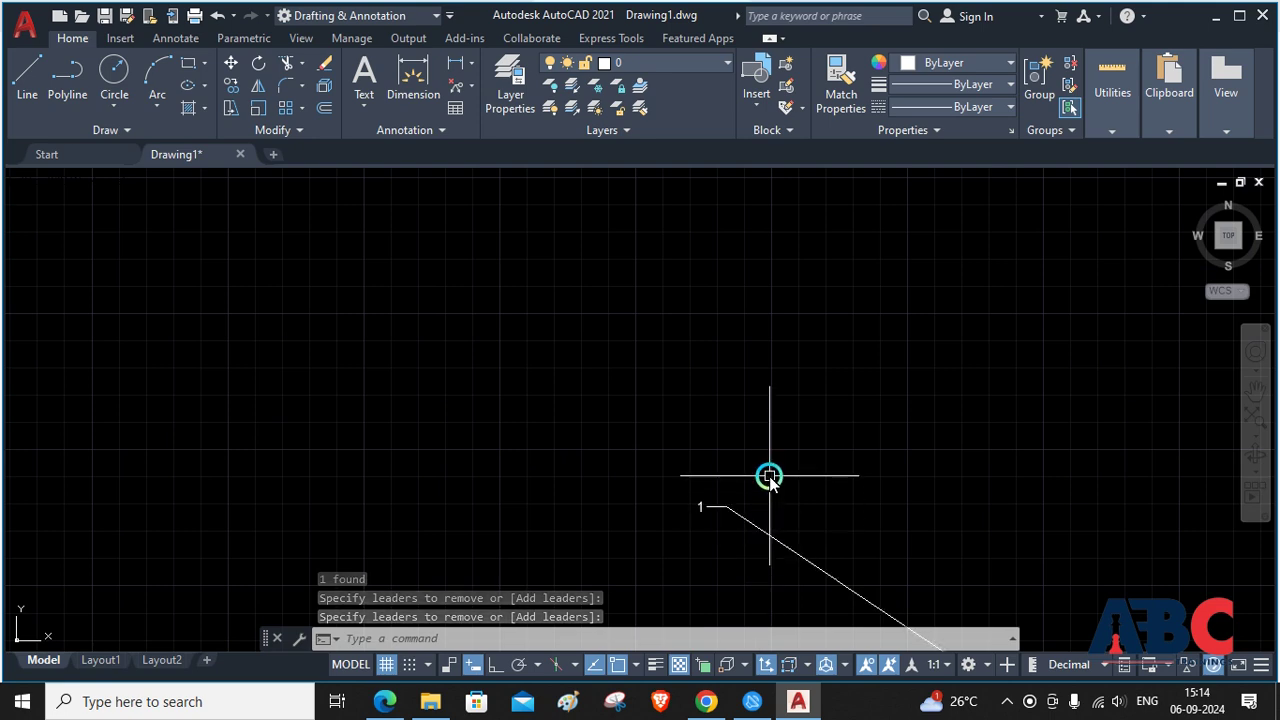
left_click(466, 84)
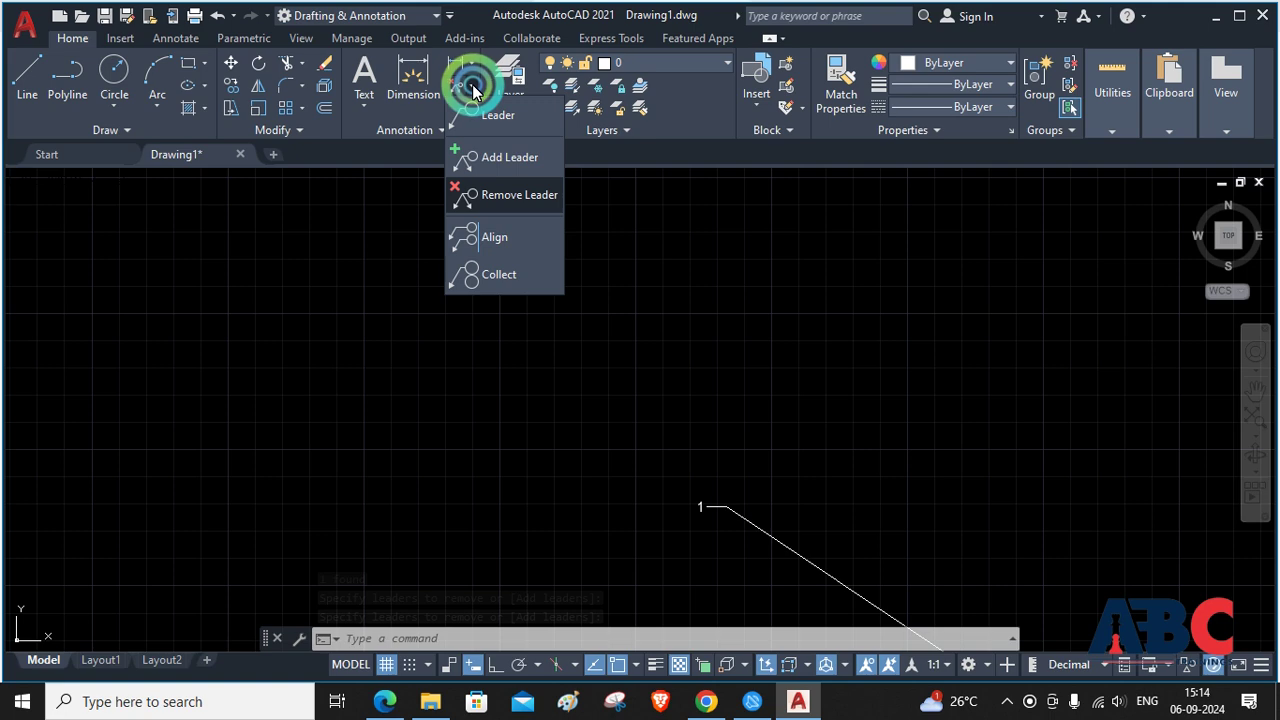
left_click(503, 243)
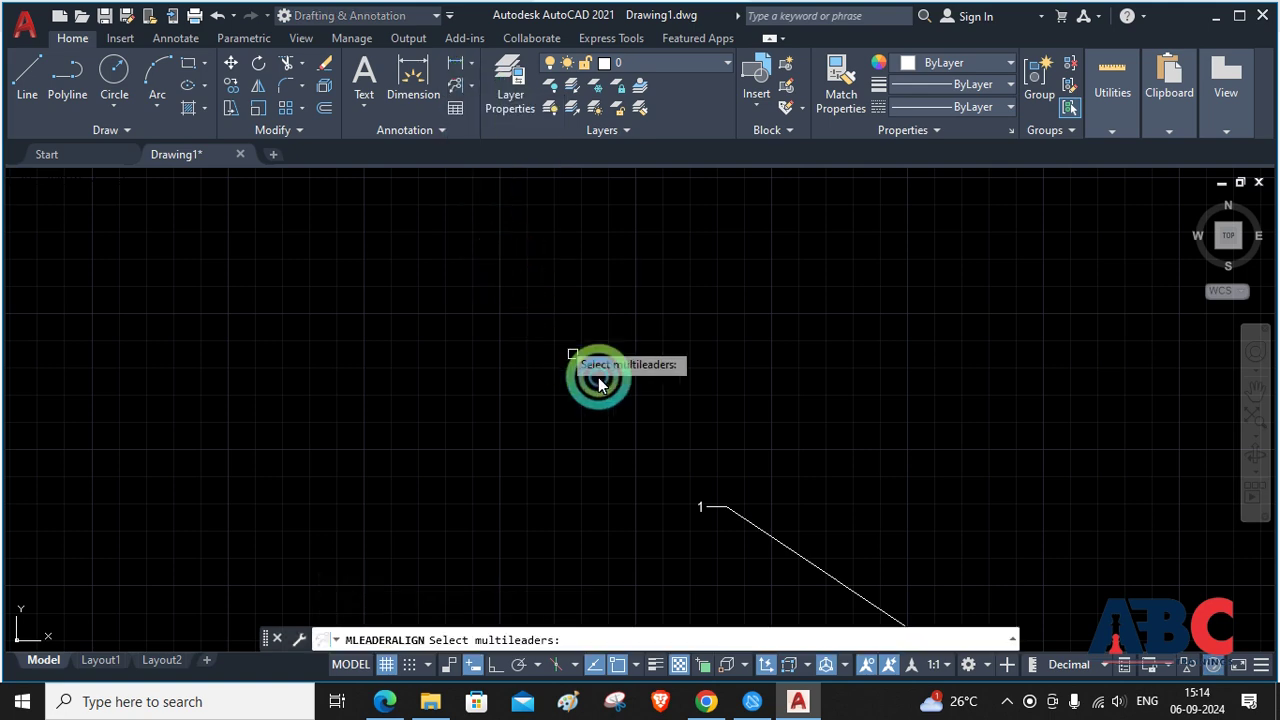
scroll(857, 457, "down", 1)
scroll(906, 478, "down", 4)
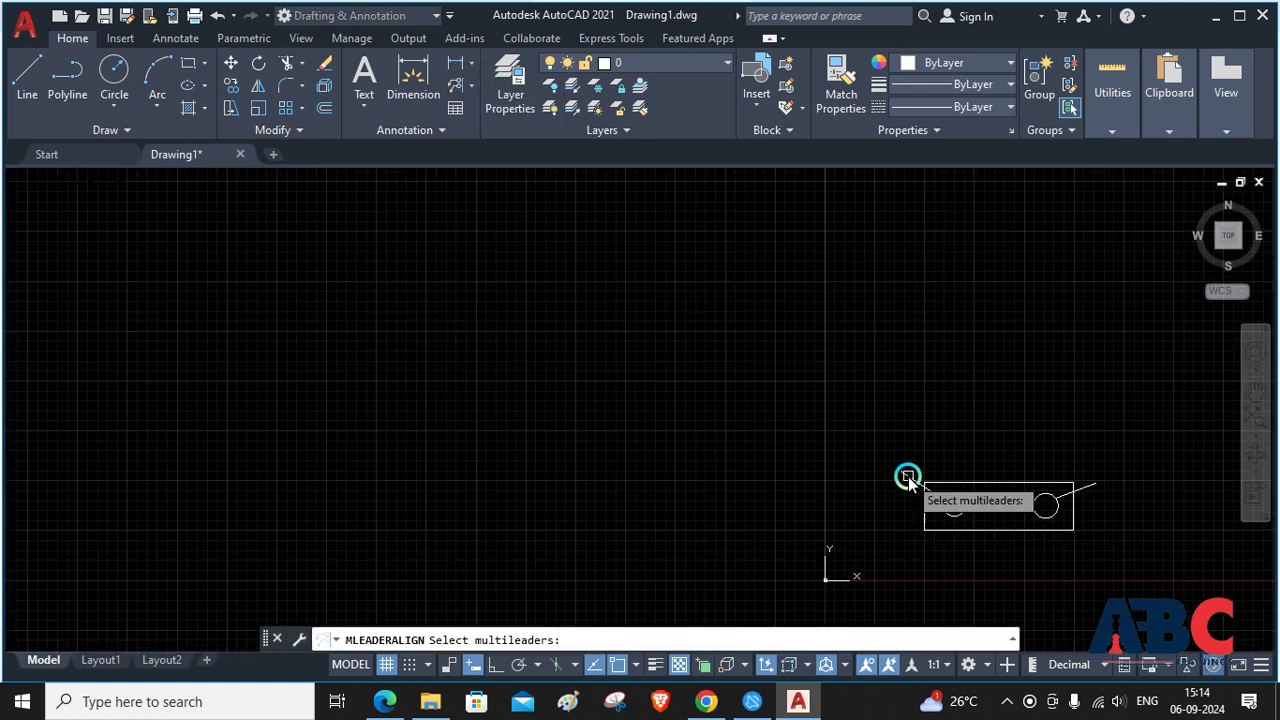
scroll(946, 510, "up", 6)
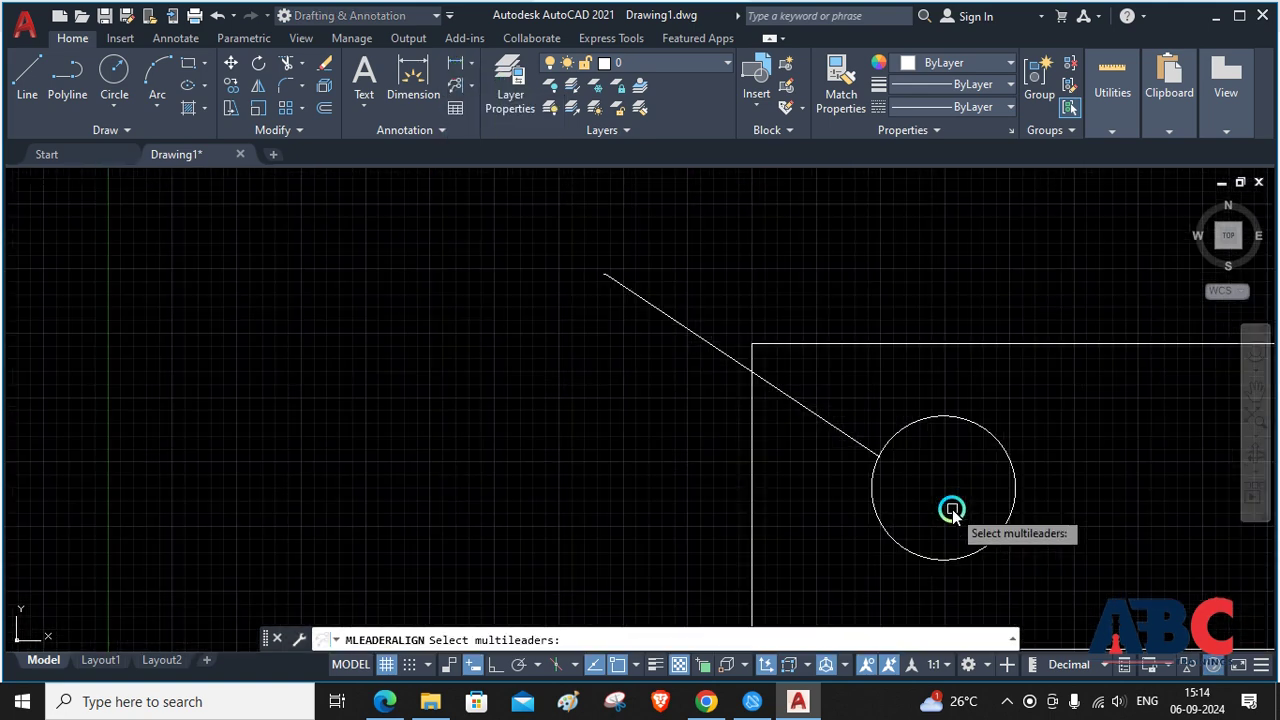
left_click(822, 430)
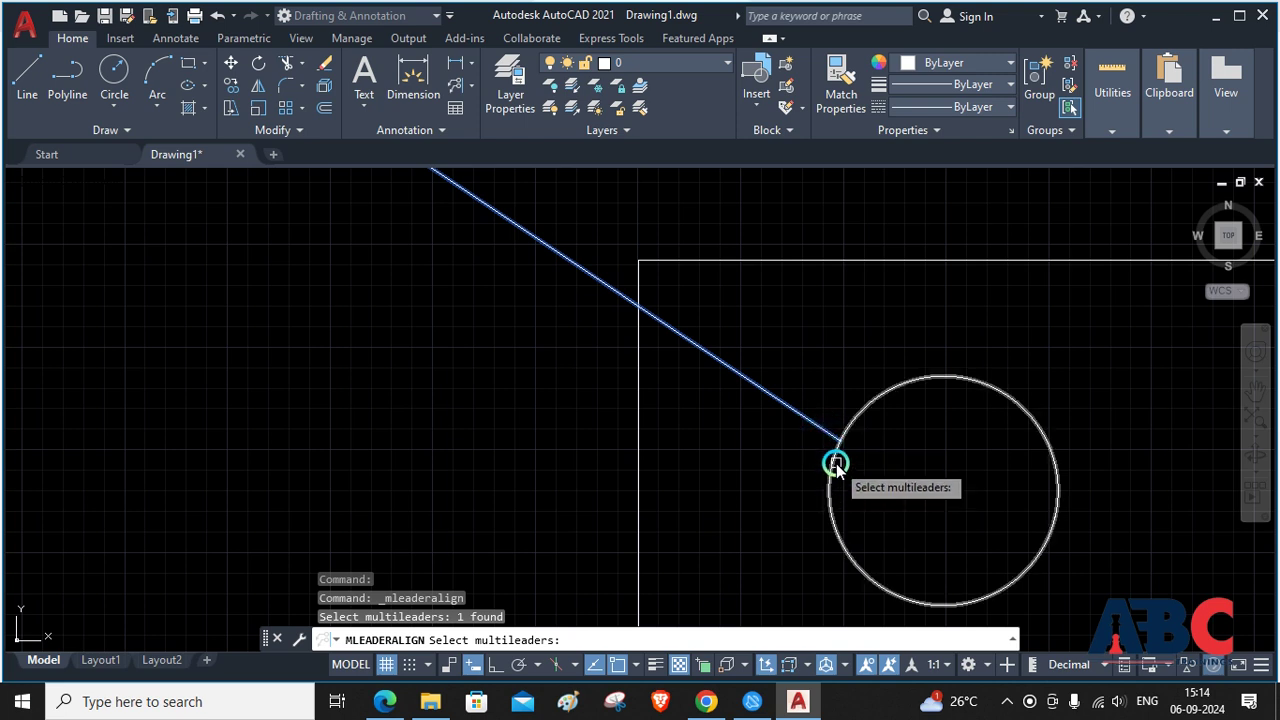
key("Return")
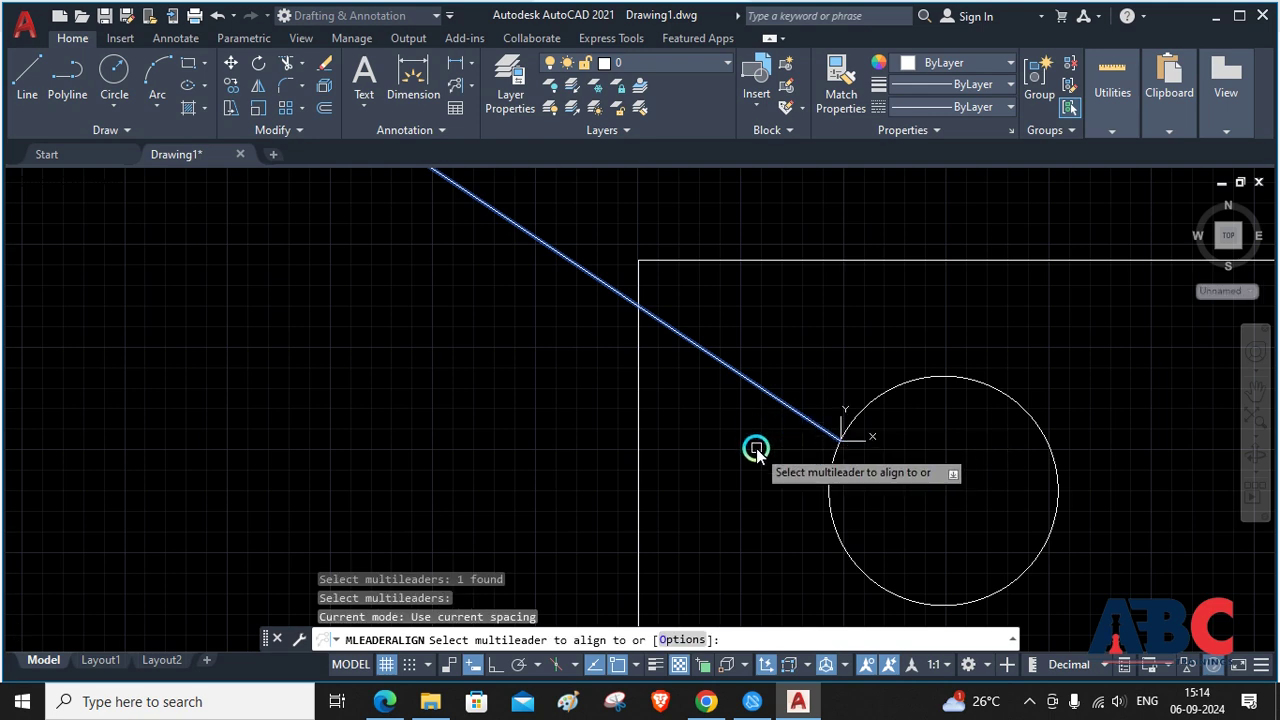
Use the left circle's multileader itself as the alignment reference and set the alignment direction steeply downward
left_click(832, 465)
left_click(533, 339)
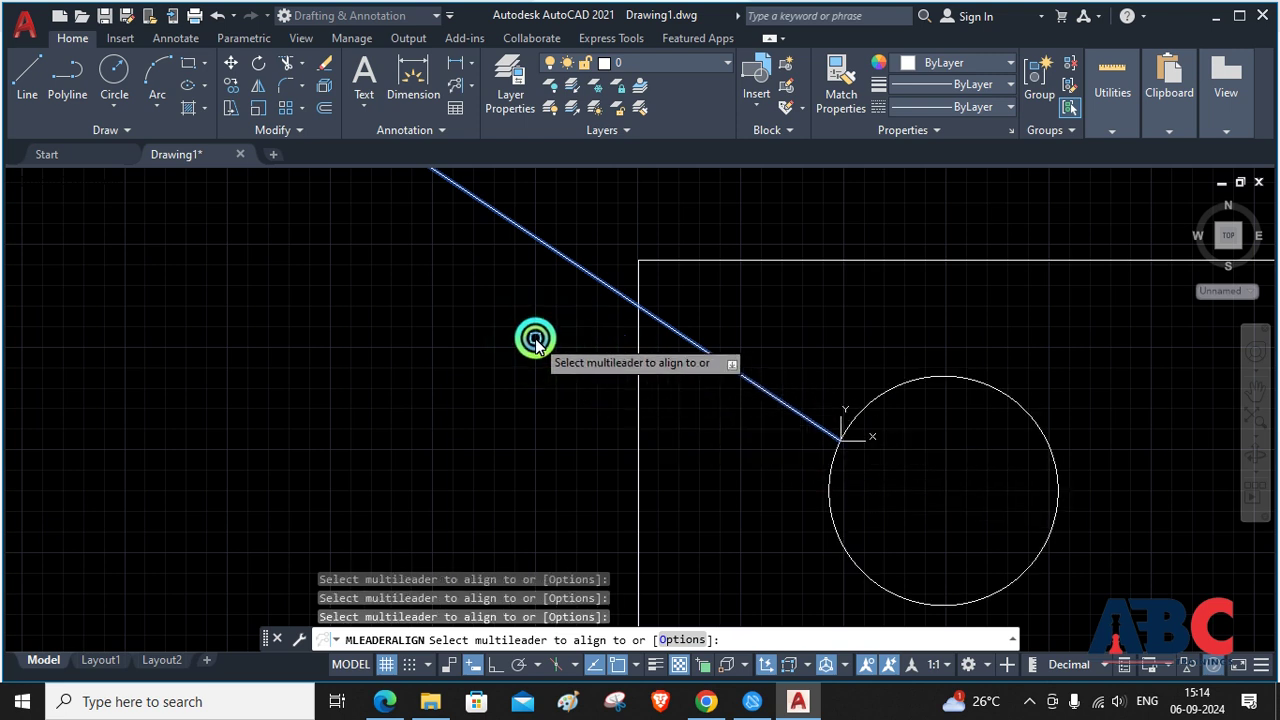
left_click(557, 252)
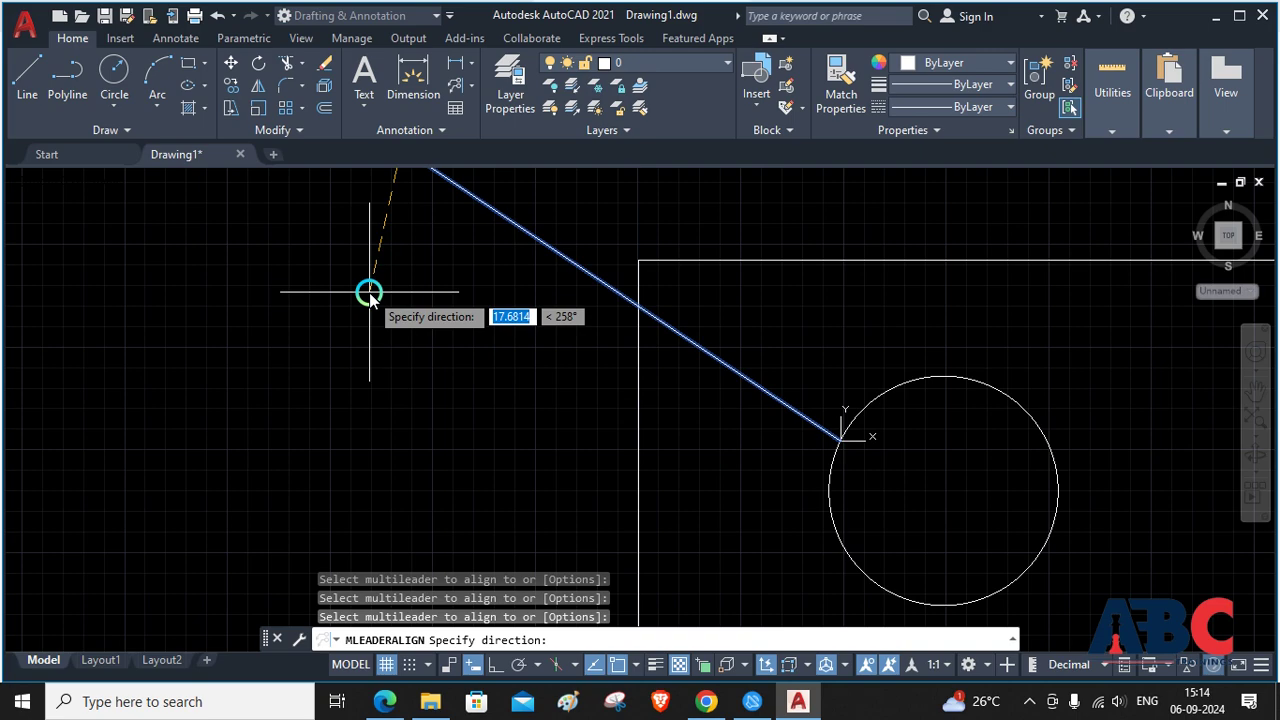
scroll(369, 292, "down", 6)
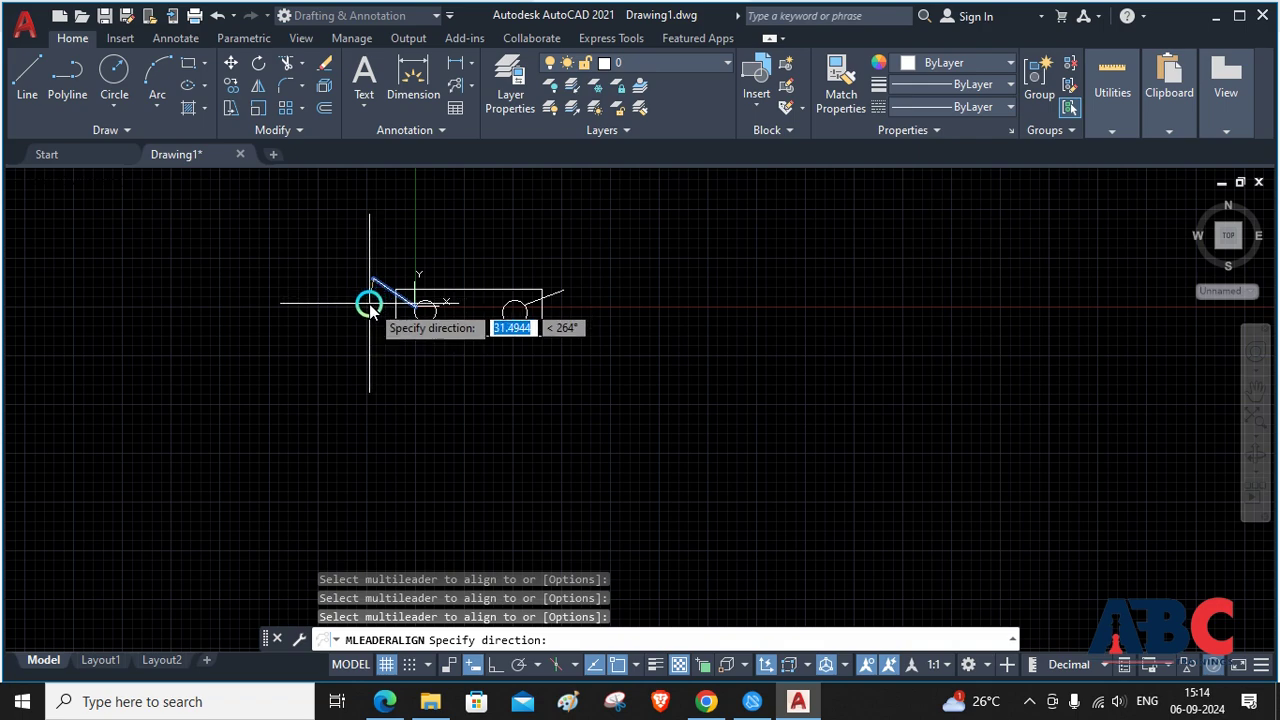
left_click(369, 300)
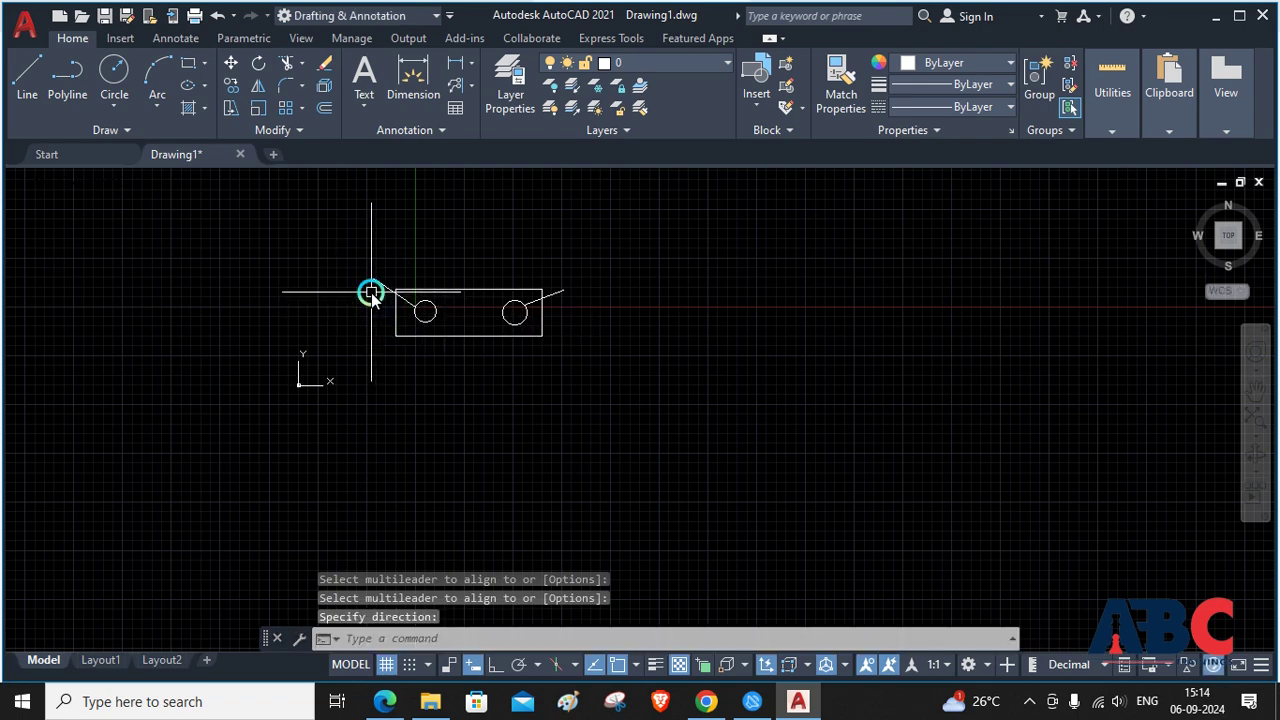
scroll(371, 291, "up", 5)
scroll(423, 254, "up", 2)
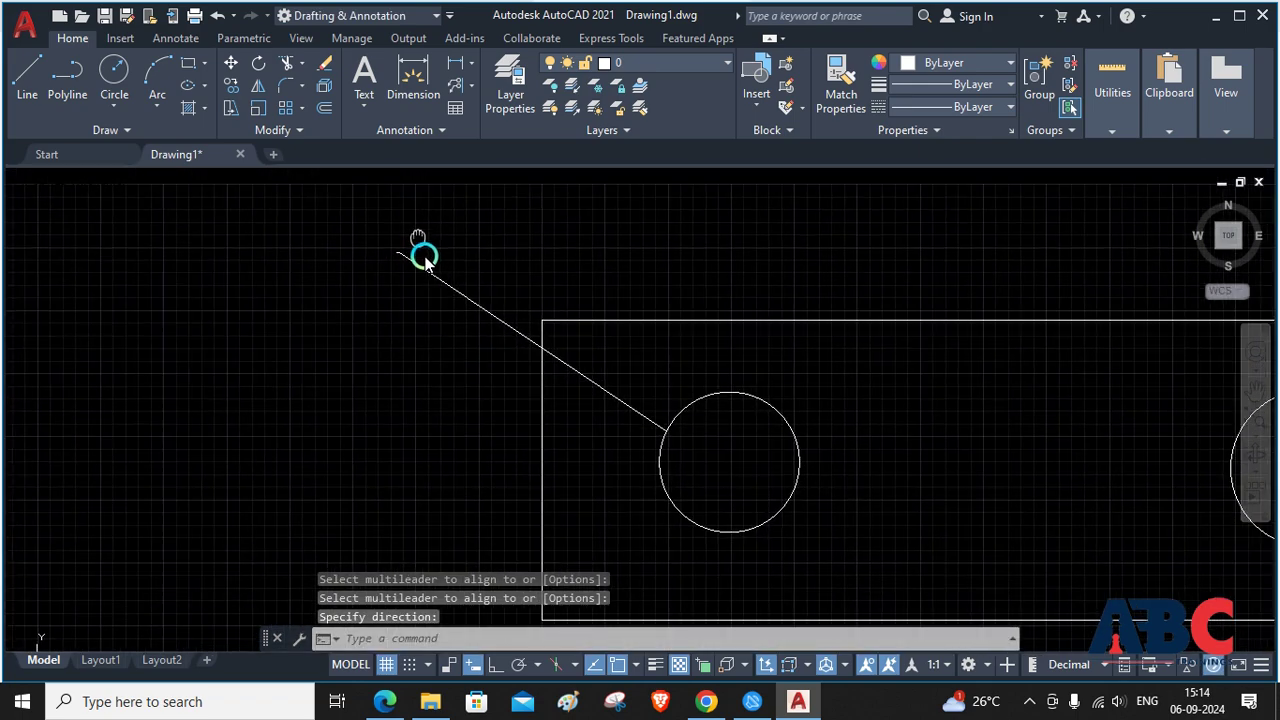
Try to collect the multileader attached to the left circle with the Collect command
left_click(471, 88)
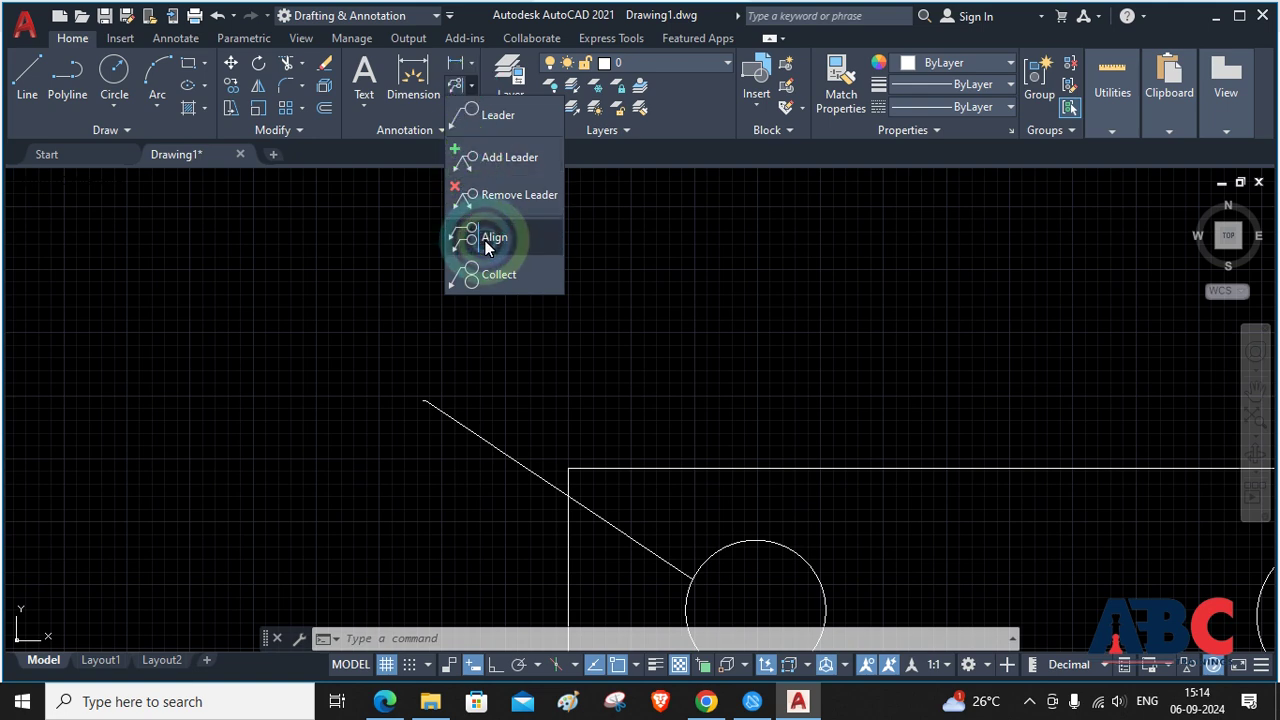
left_click(493, 276)
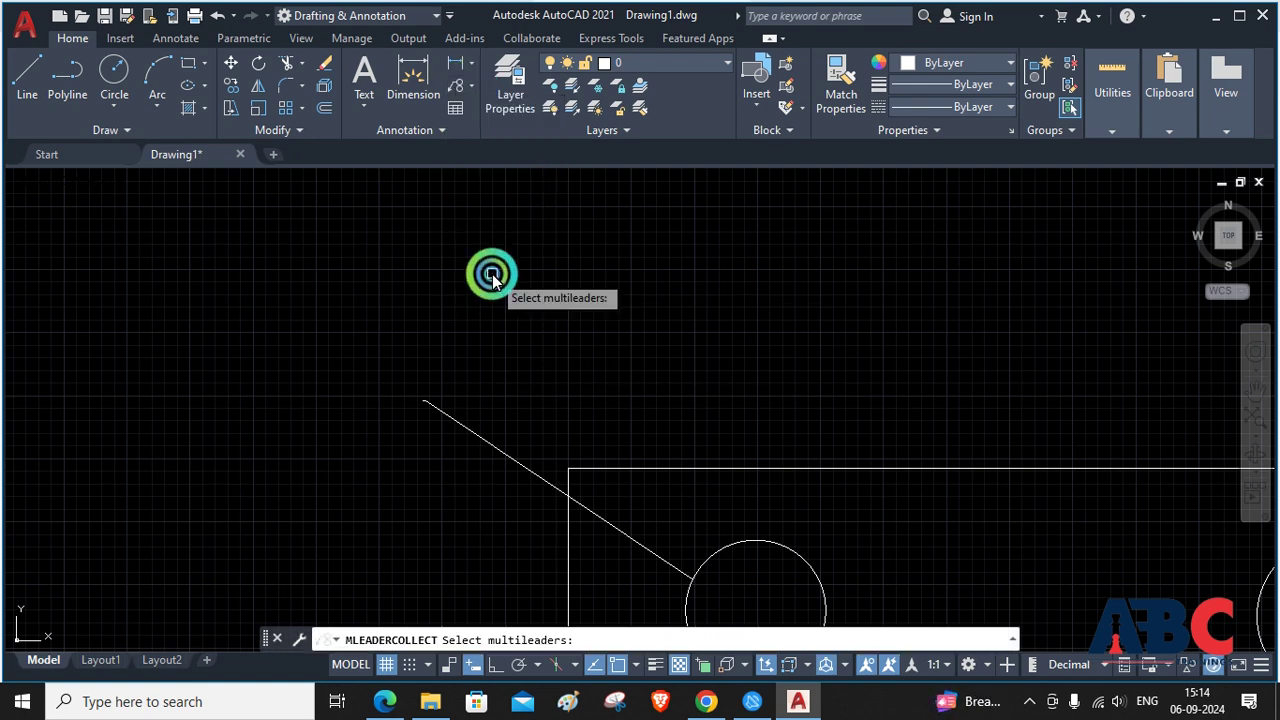
left_click(427, 400)
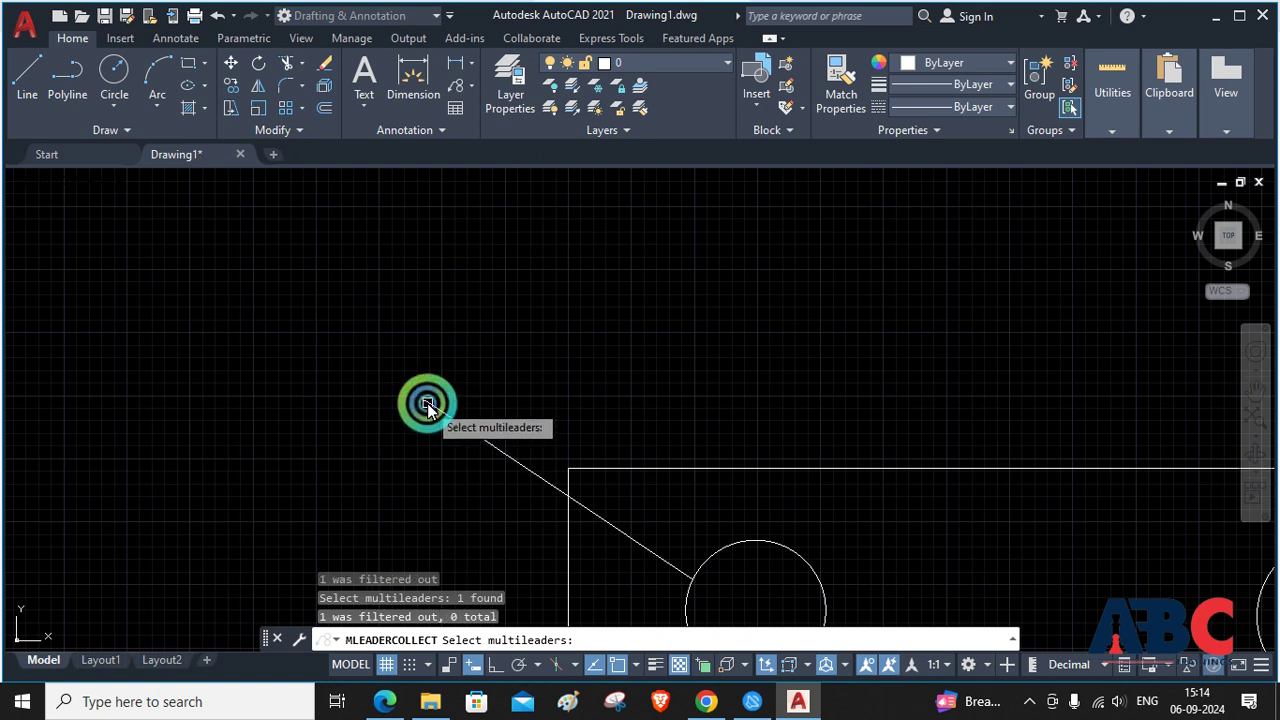
key("Return")
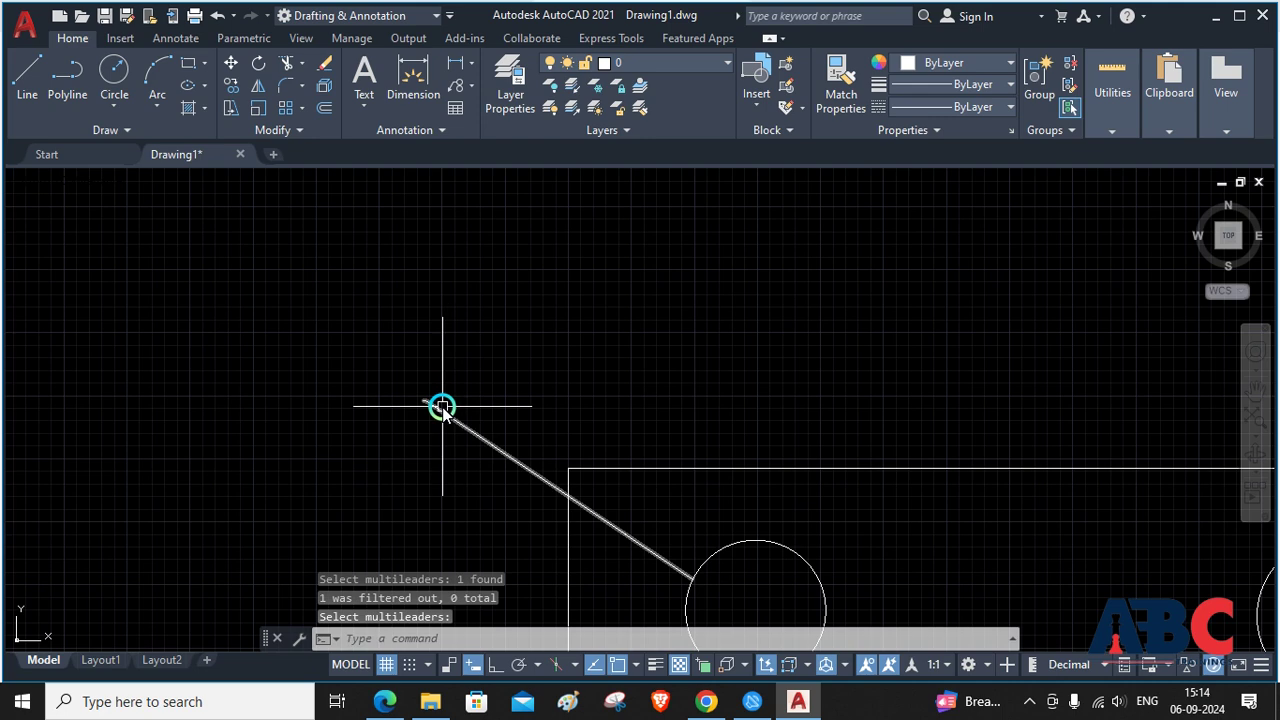
left_click(444, 404)
key("Return")
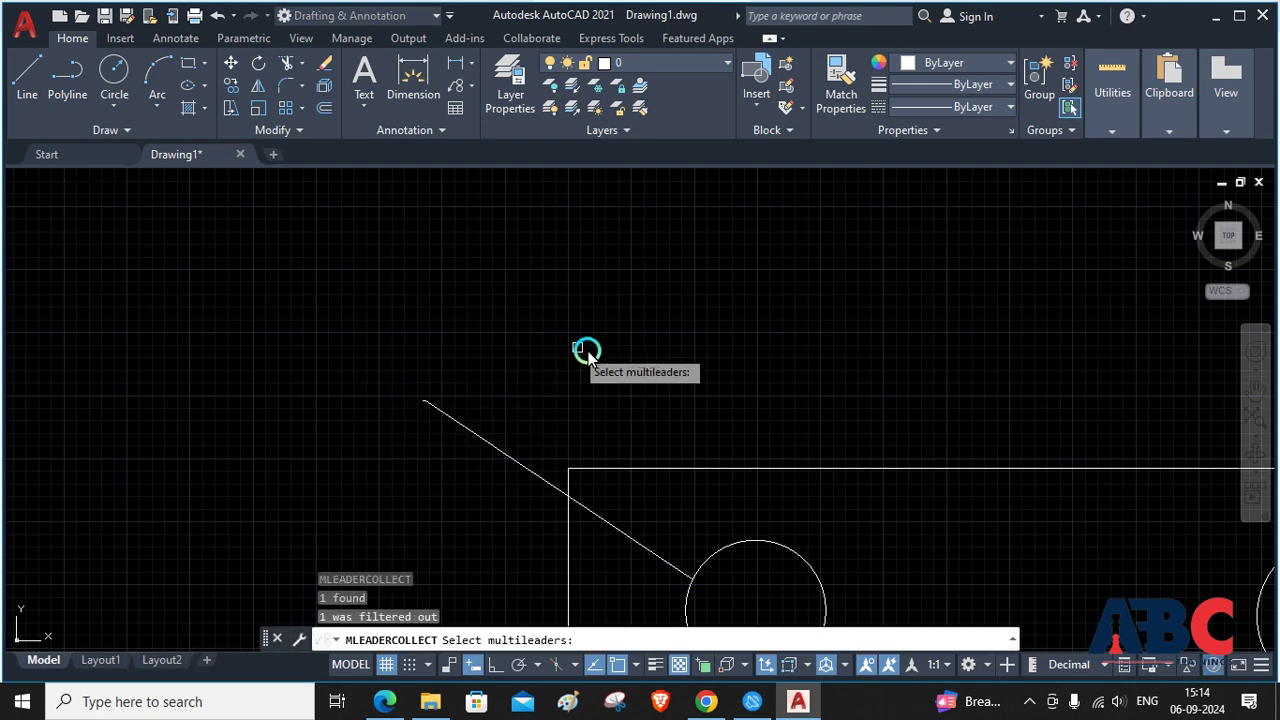
scroll(632, 376, "down", 5)
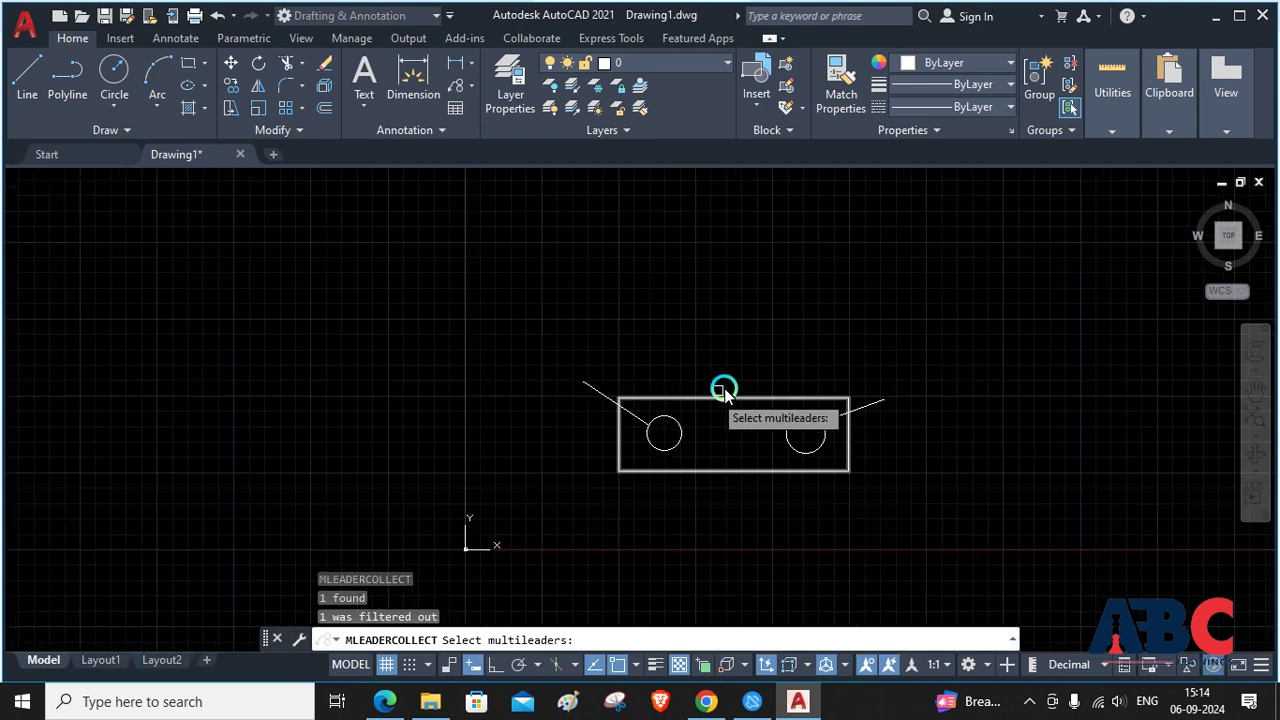
scroll(920, 403, "up", 6)
scroll(864, 410, "up", 2)
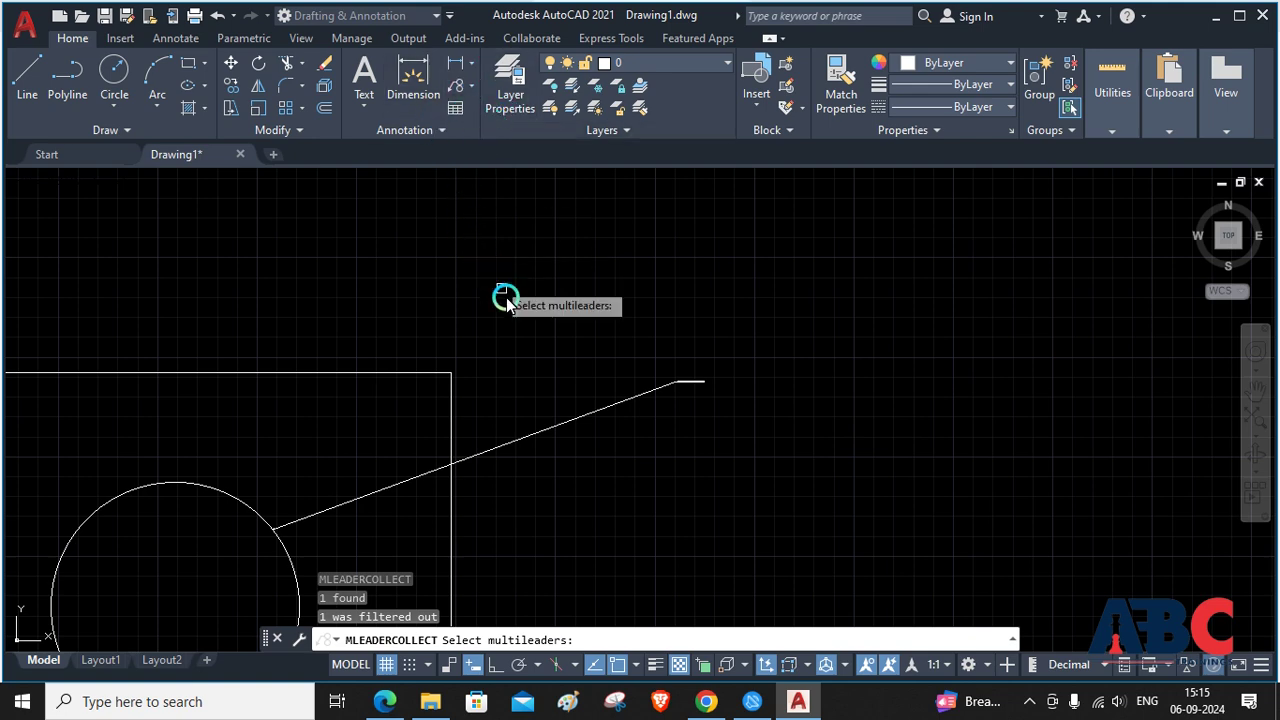
Try to align the multileader attached to the right circle using the Align command
left_click(467, 88)
left_click(462, 237)
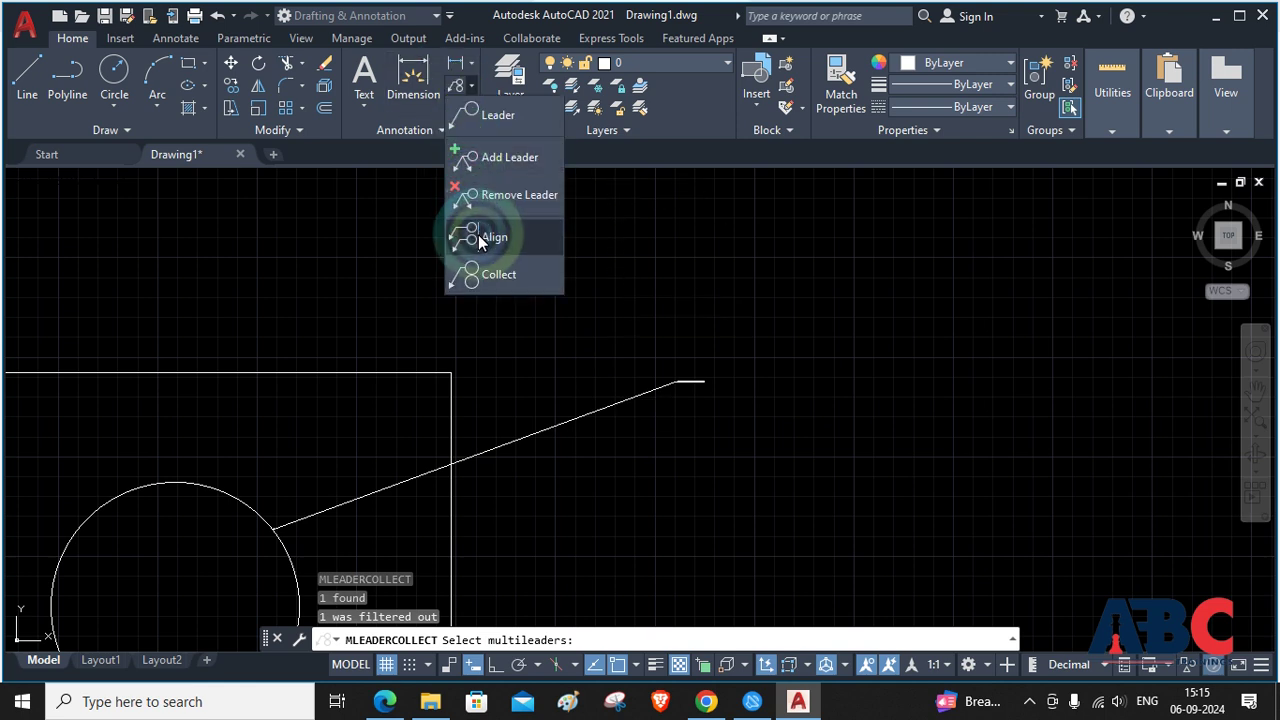
left_click(684, 390)
left_click(687, 436)
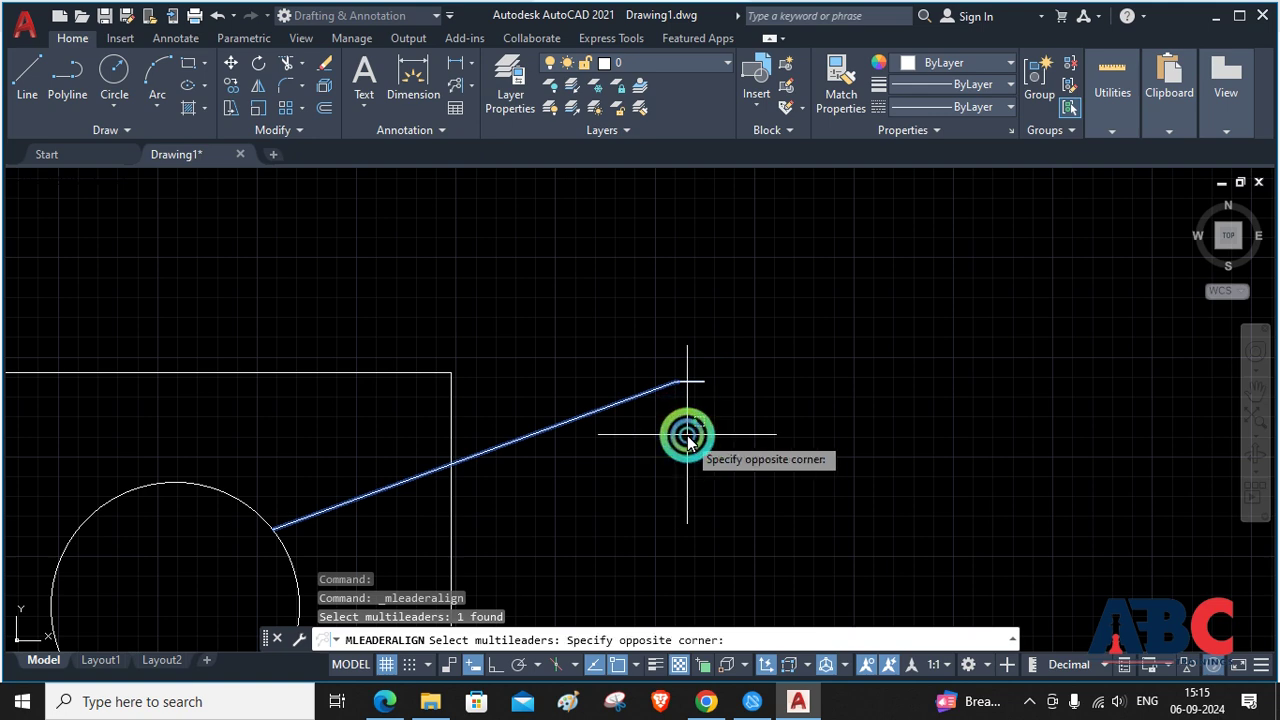
left_click(565, 485)
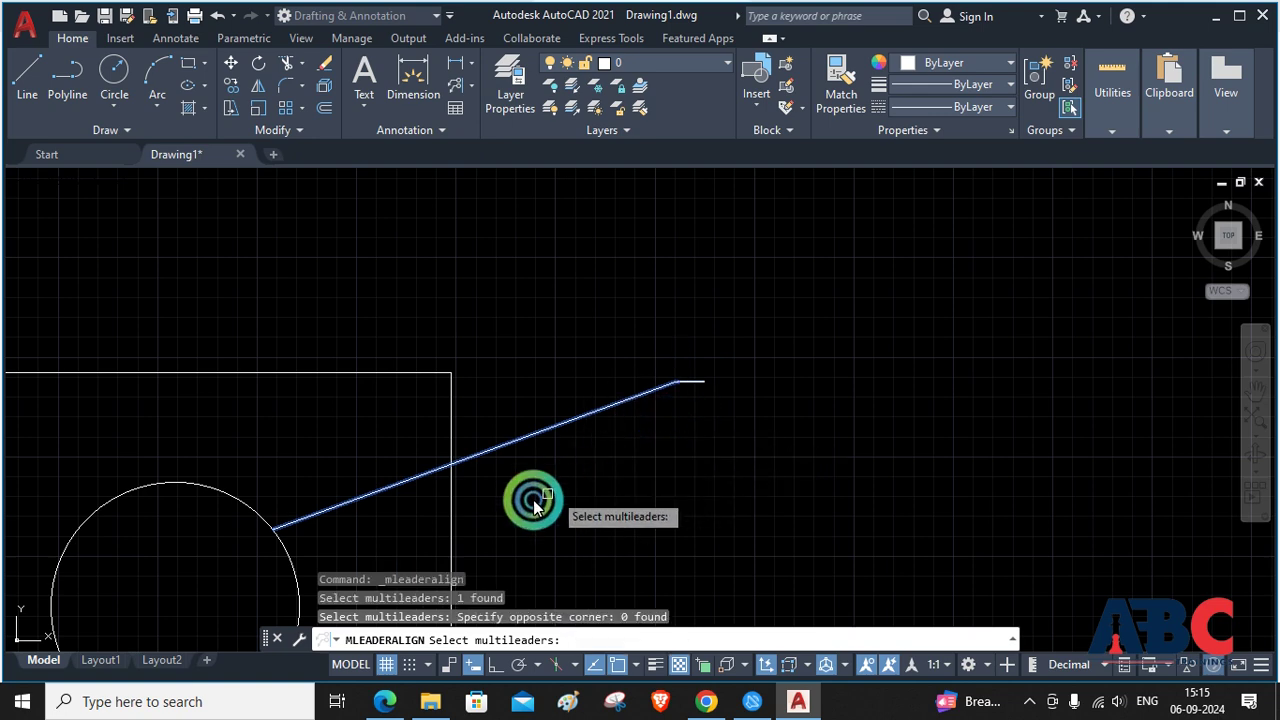
left_click(300, 548)
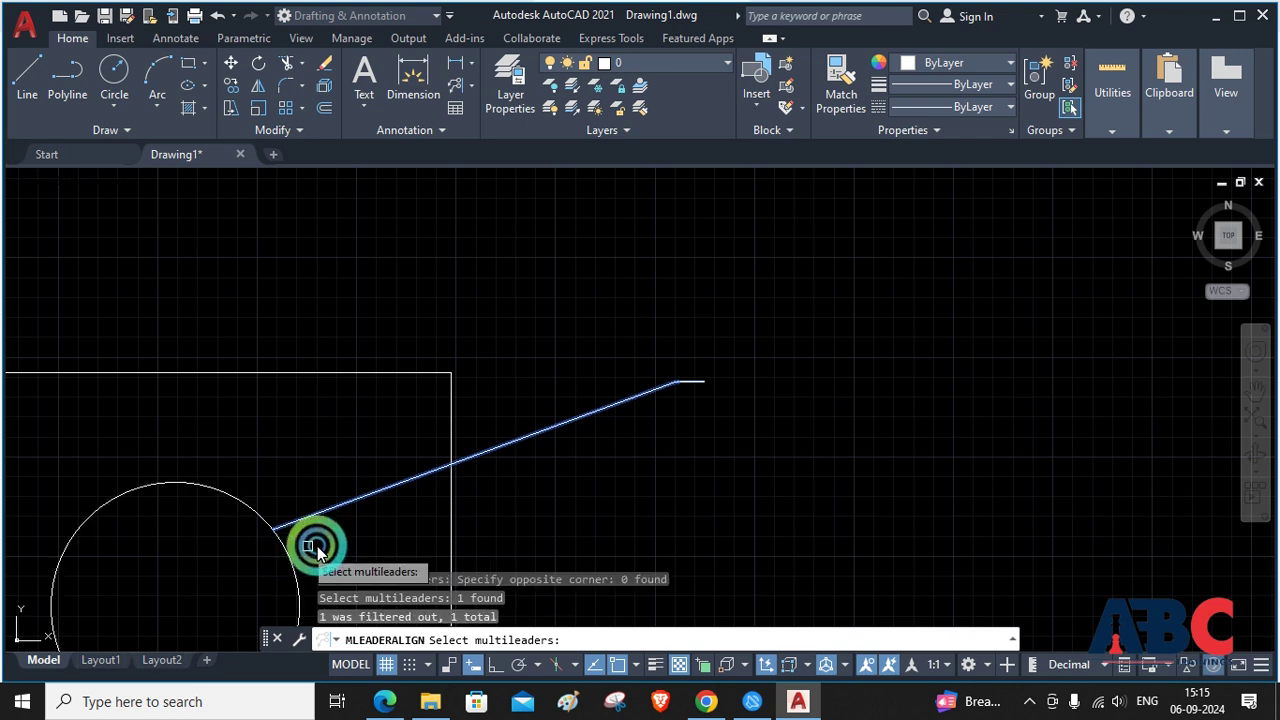
left_click(451, 518)
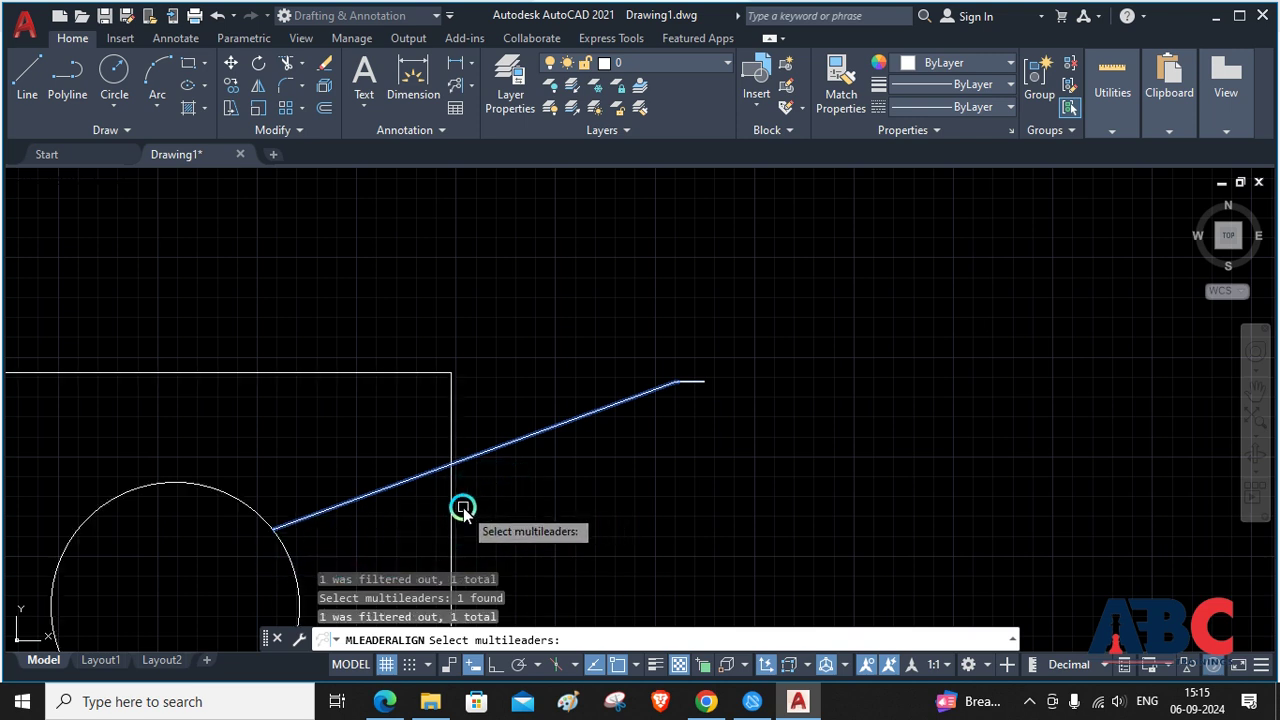
key("Return")
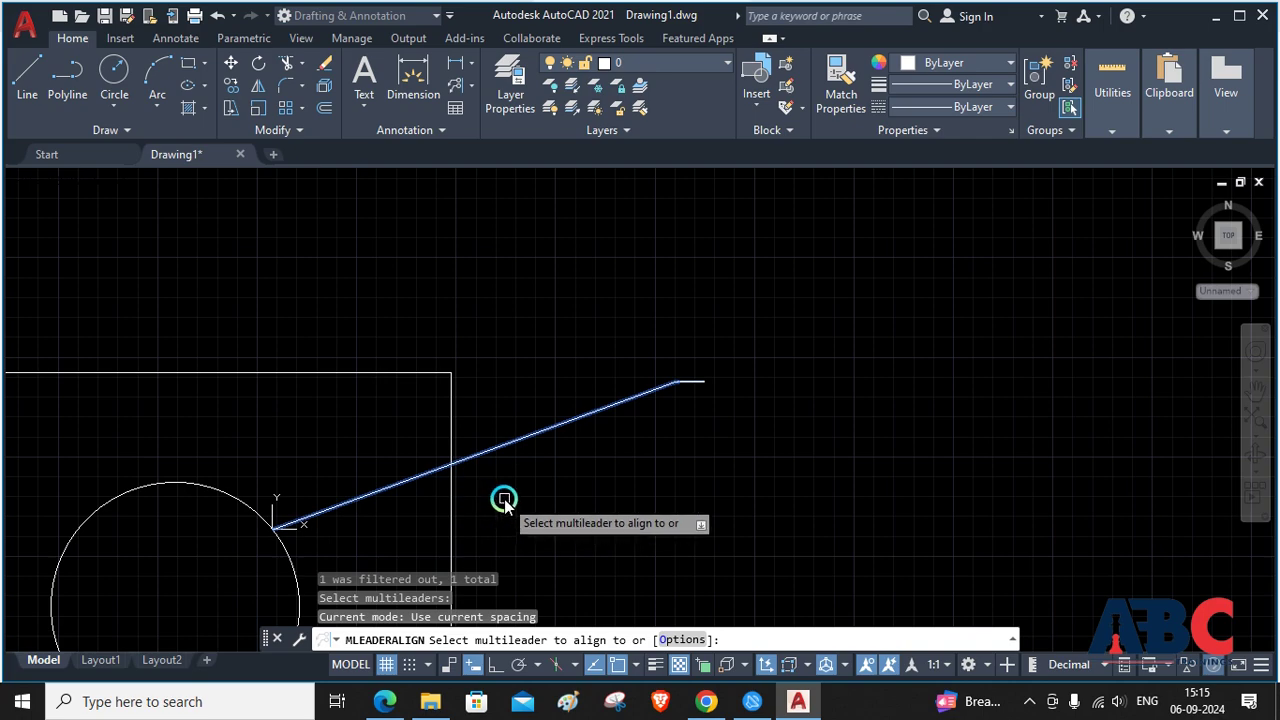
scroll(690, 394, "up", 2)
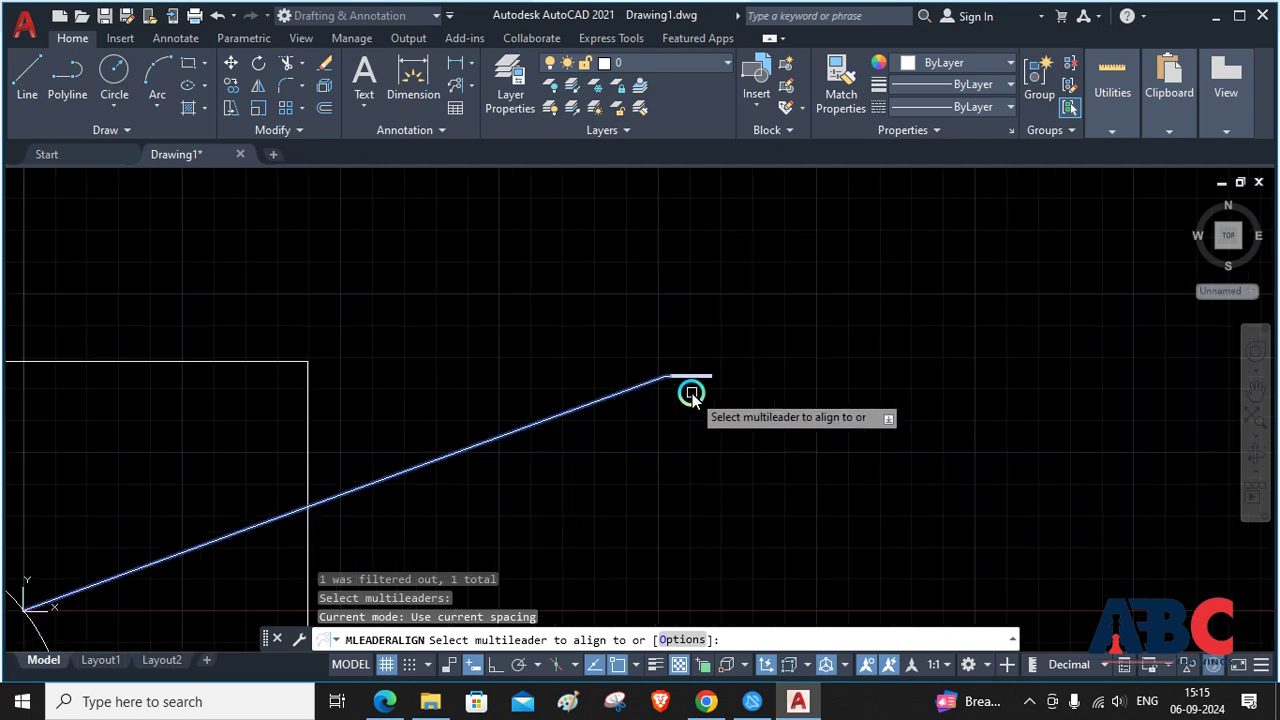
scroll(690, 395, "down", 5)
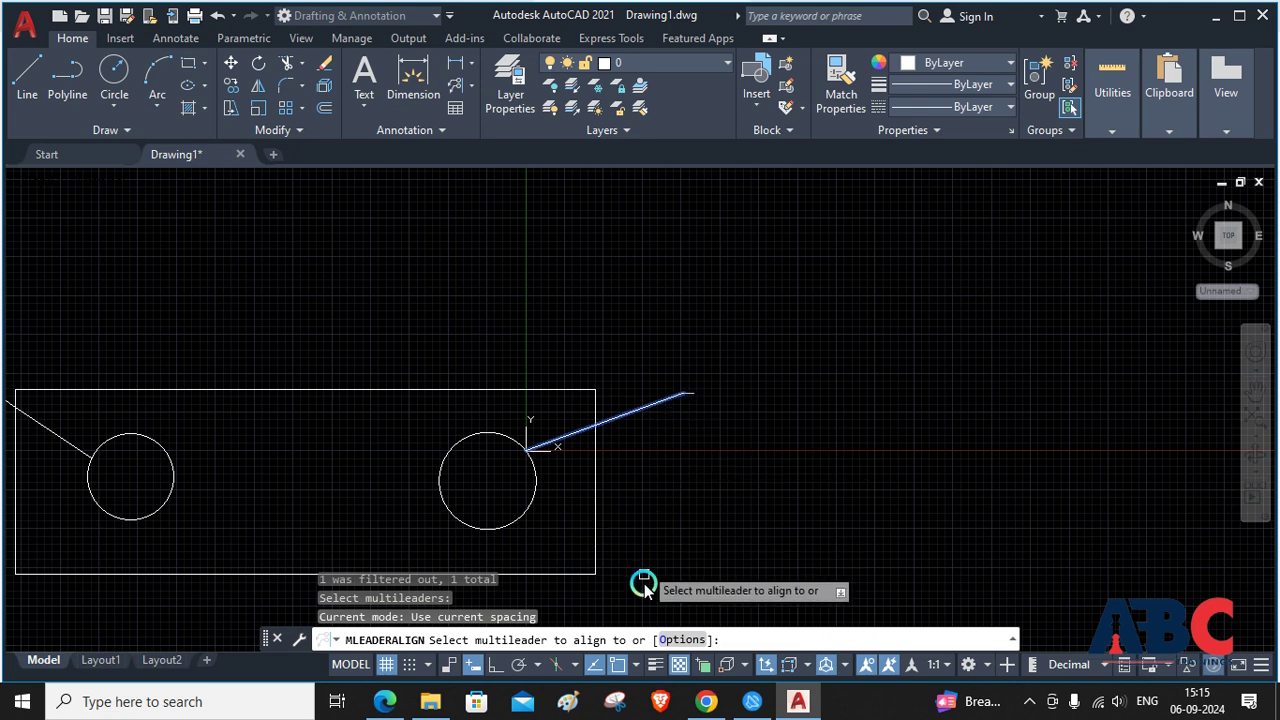
left_click(665, 641)
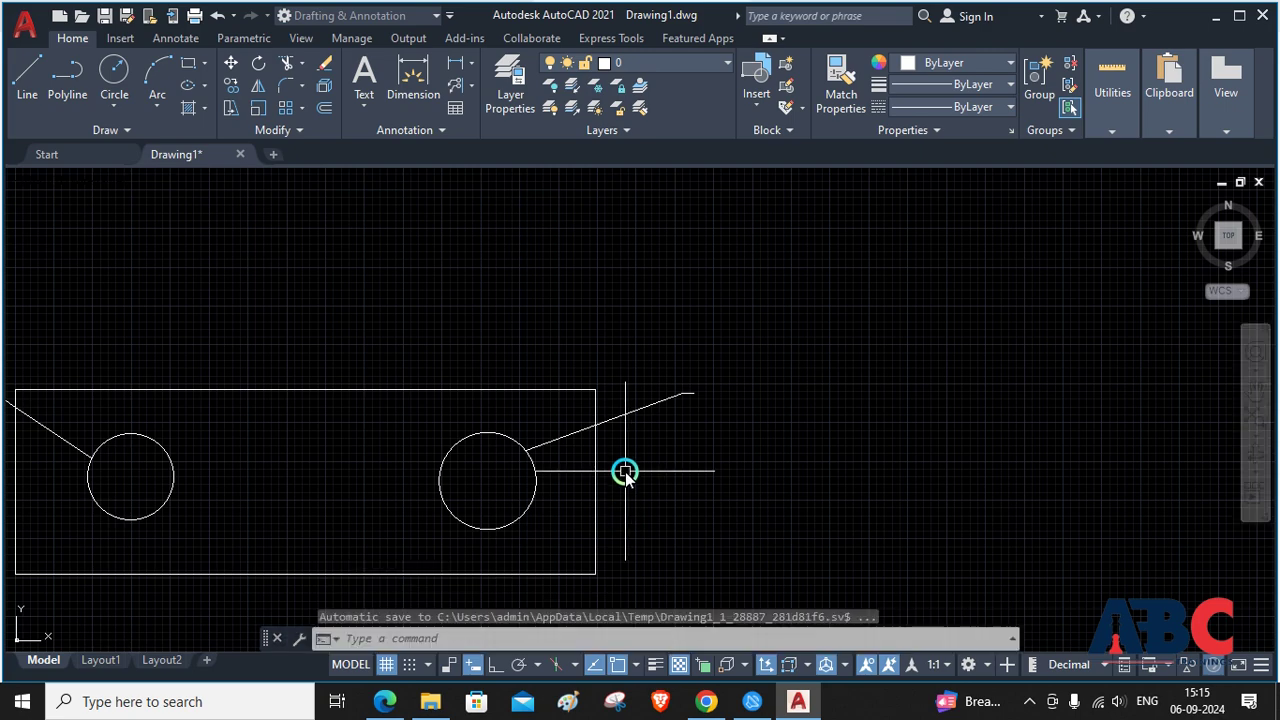
key("Escape")
Place a trial multileader without text above the plate's upper-right corner and erase it
scroll(691, 404, "up", 5)
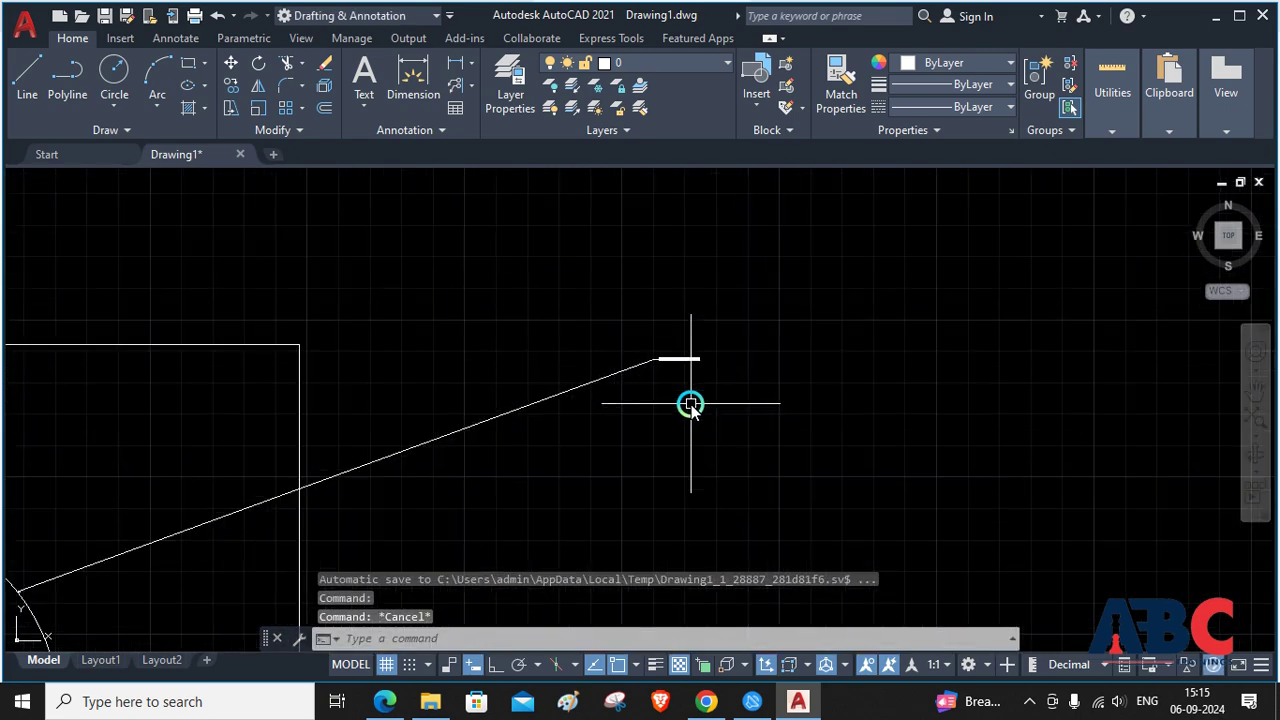
scroll(702, 325, "up", 10)
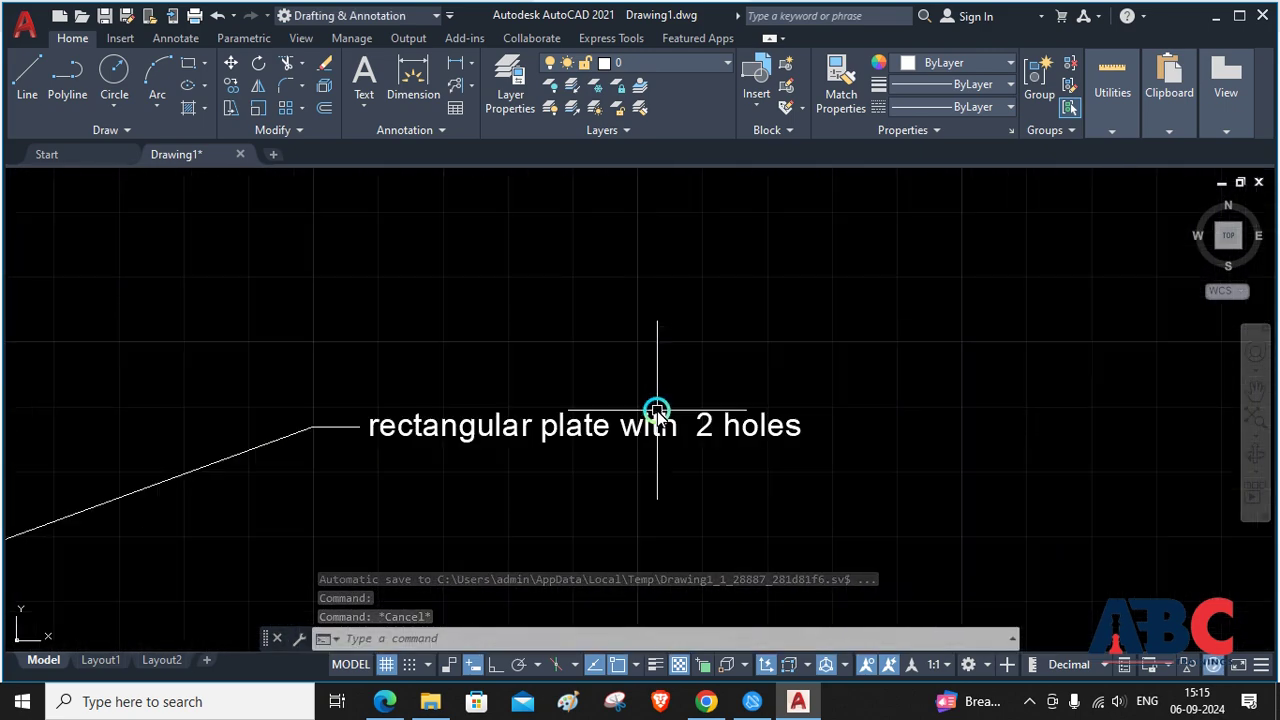
scroll(655, 408, "down", 10)
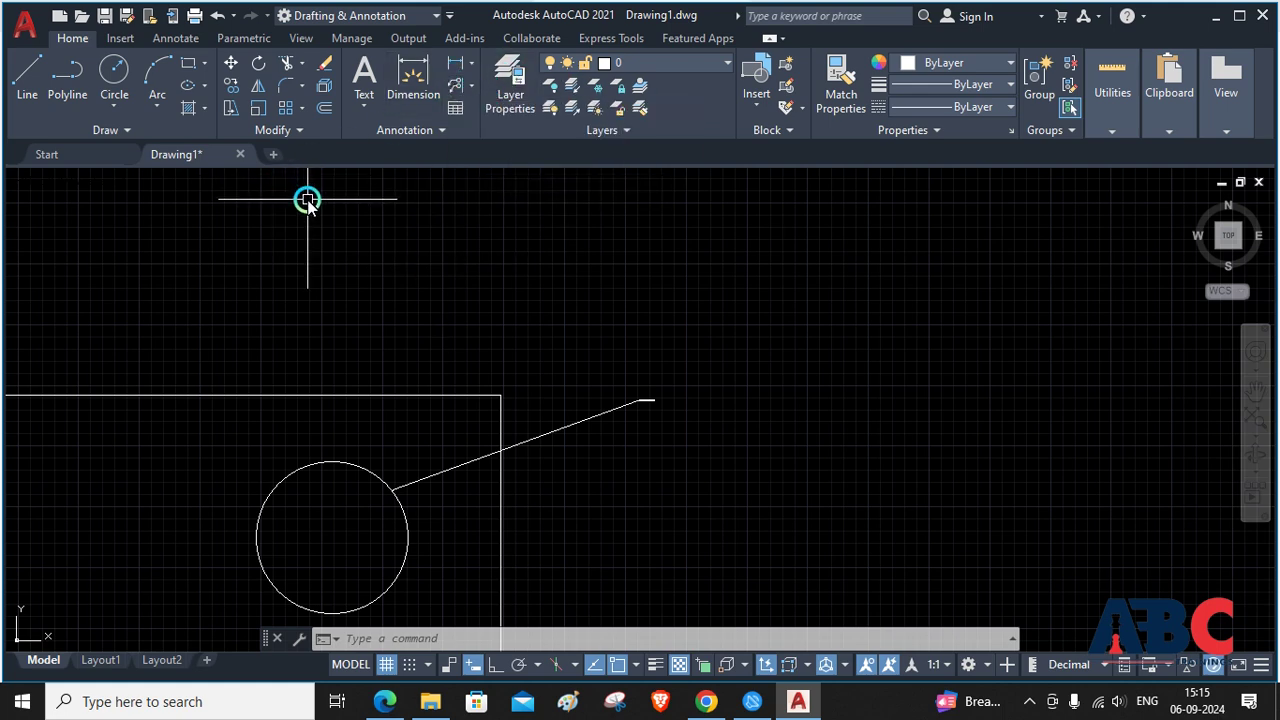
left_click(470, 85)
left_click(466, 112)
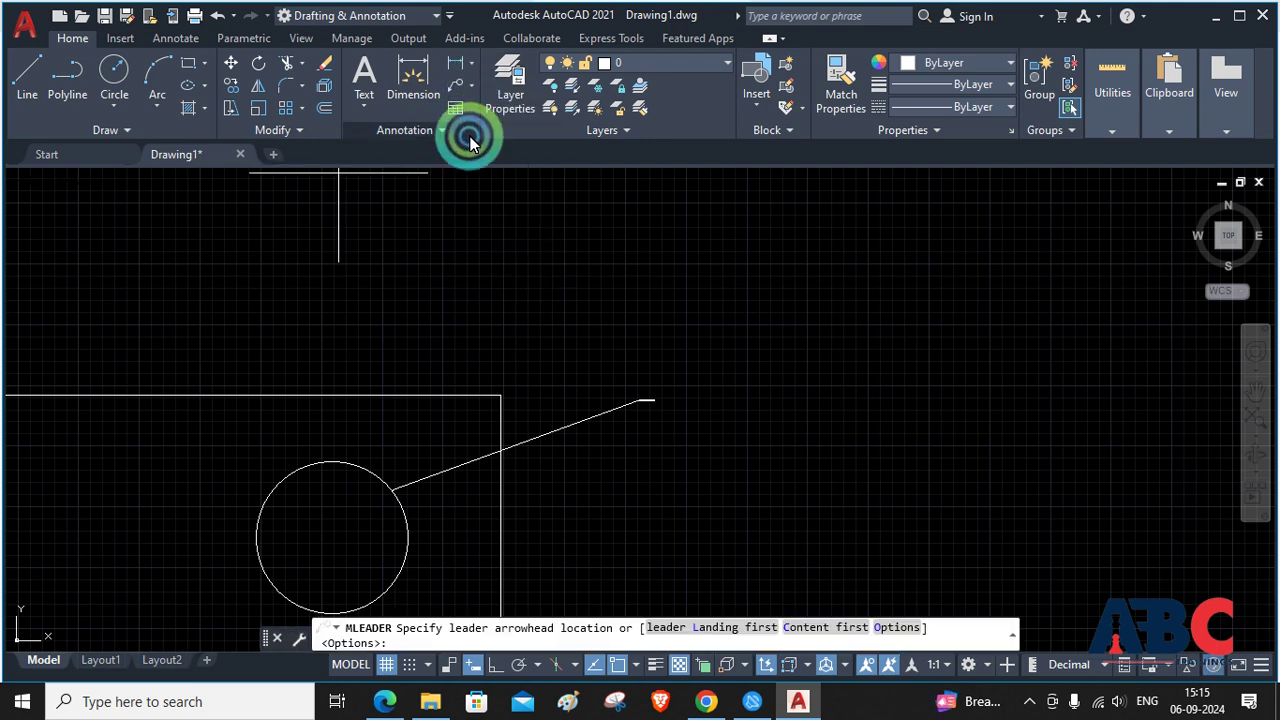
left_click(462, 300)
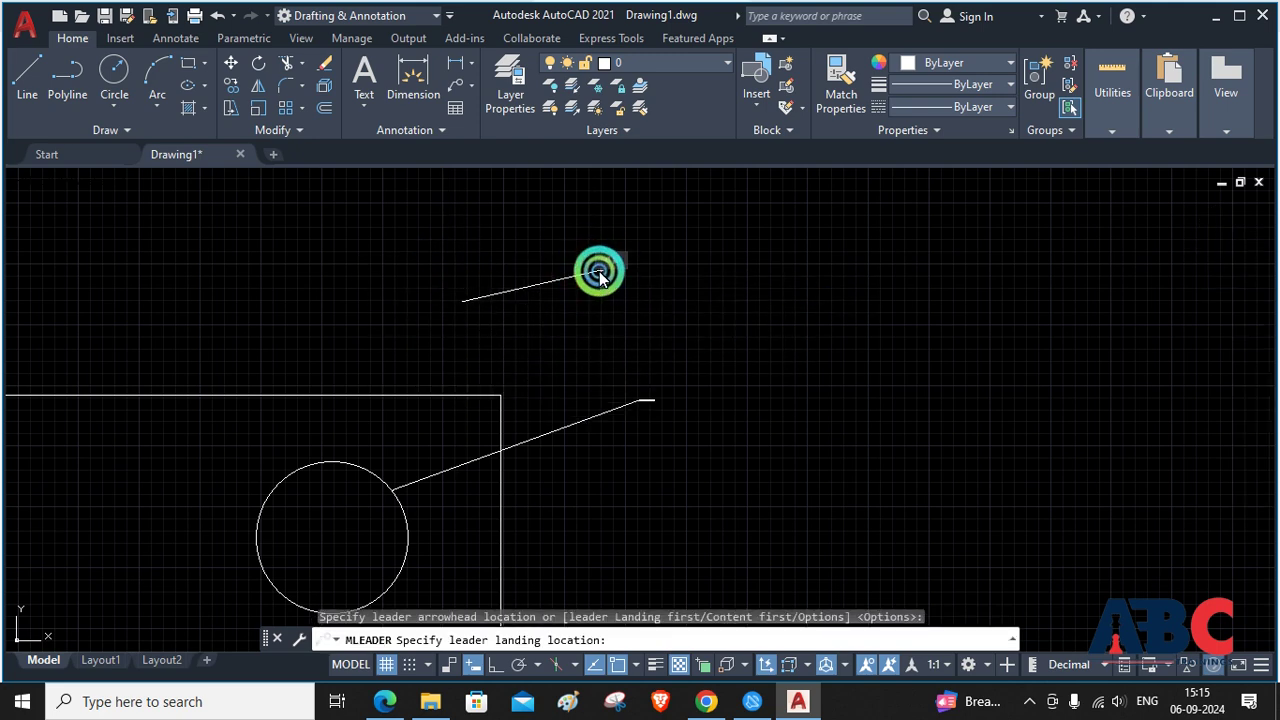
left_click(599, 271)
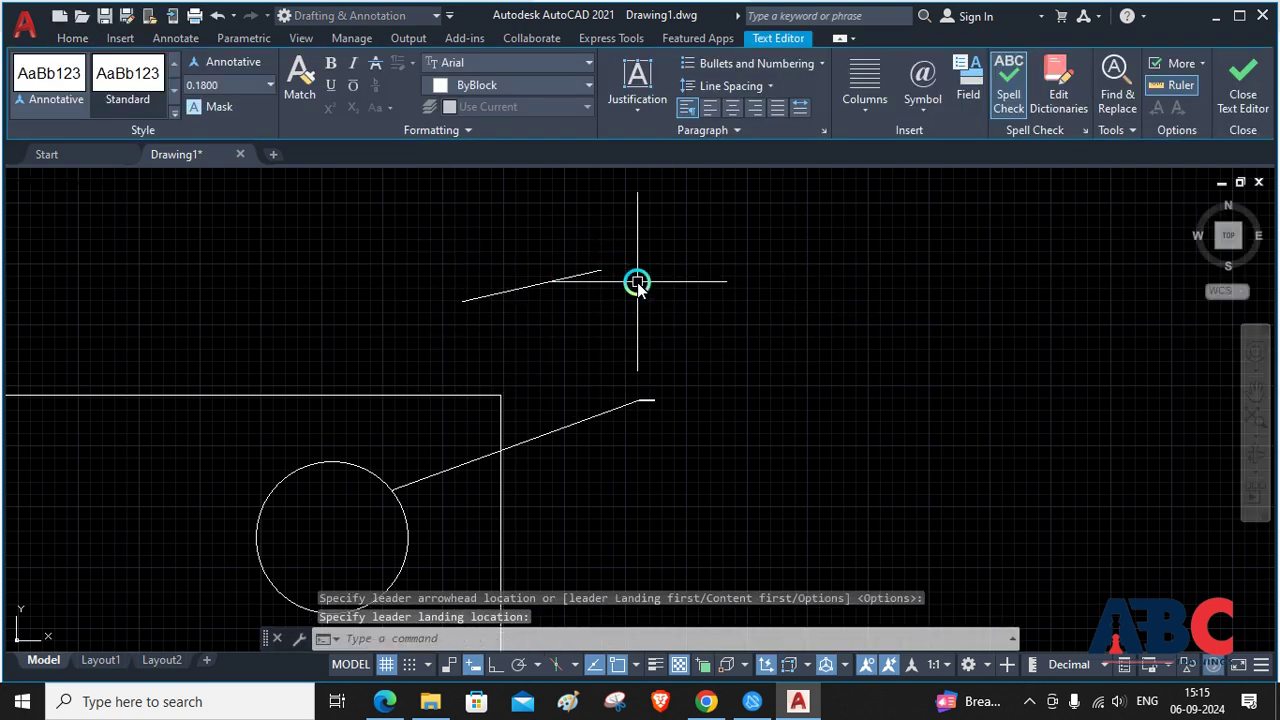
left_click(589, 280)
left_click(572, 278)
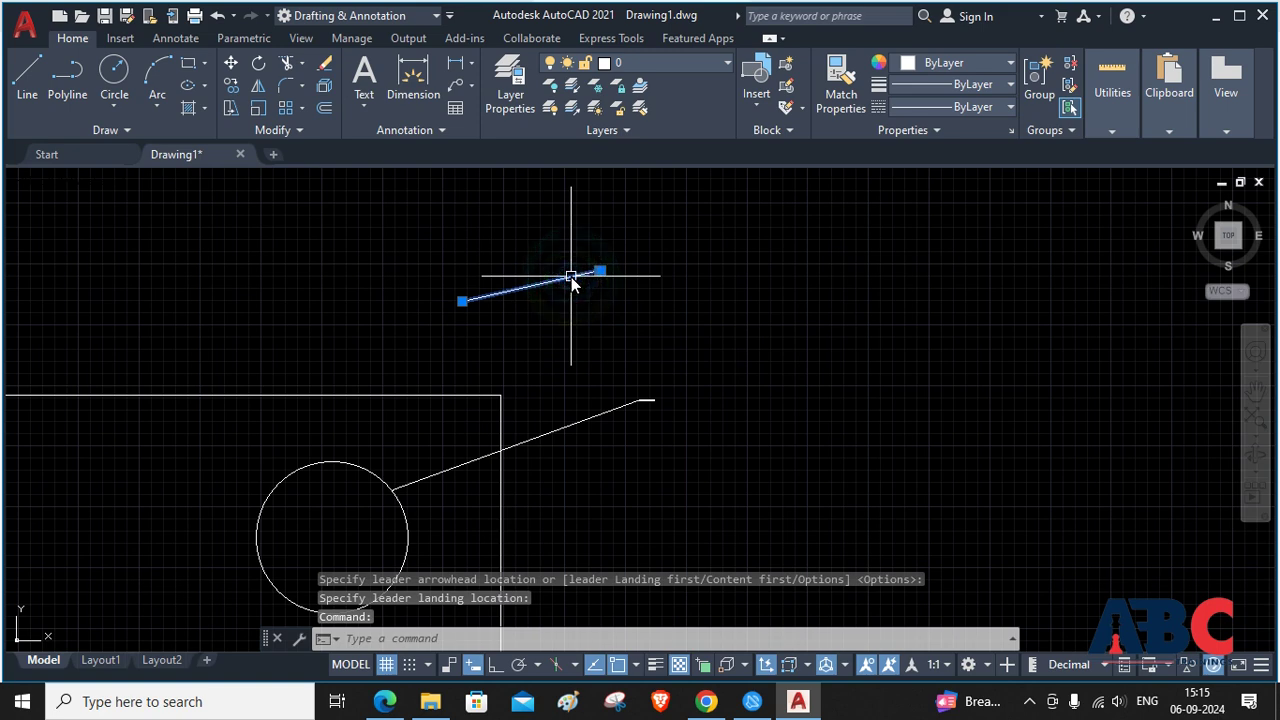
key("Delete")
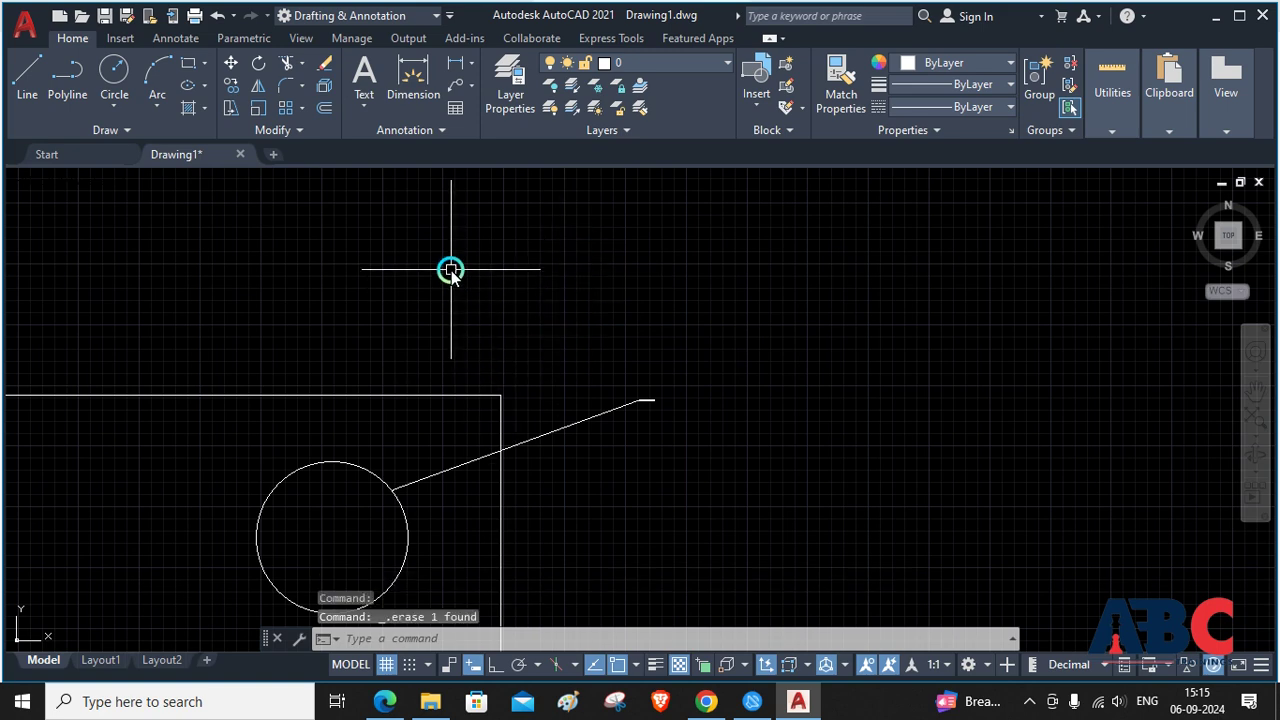